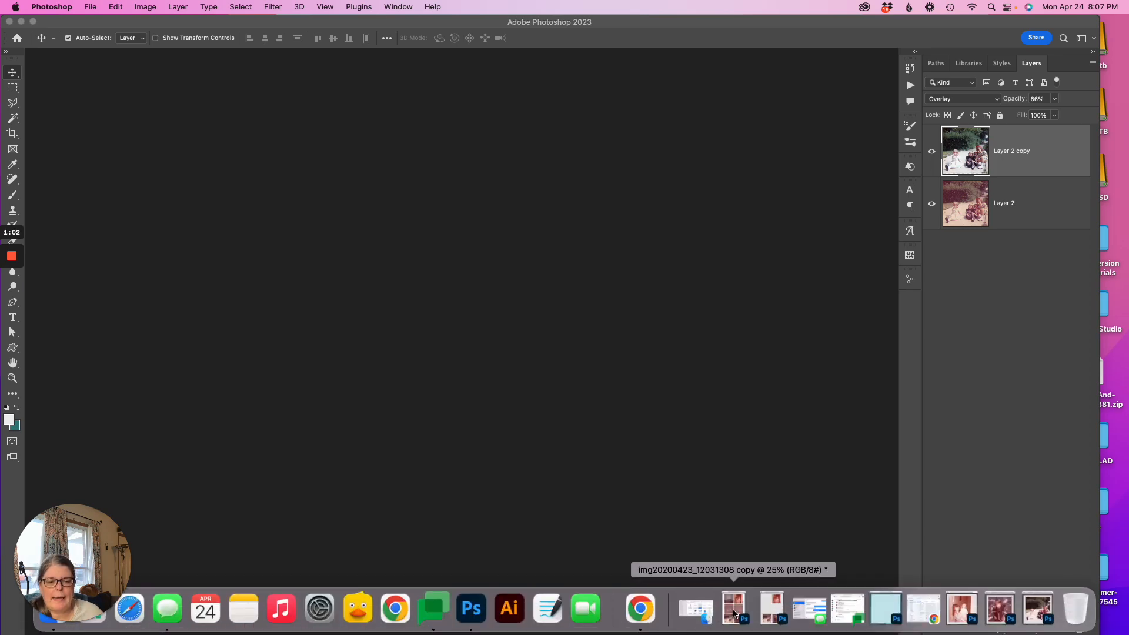
# Restore the minimized scan of six old photos and check its image size in inches and its resolution
pyautogui.click(732, 609)
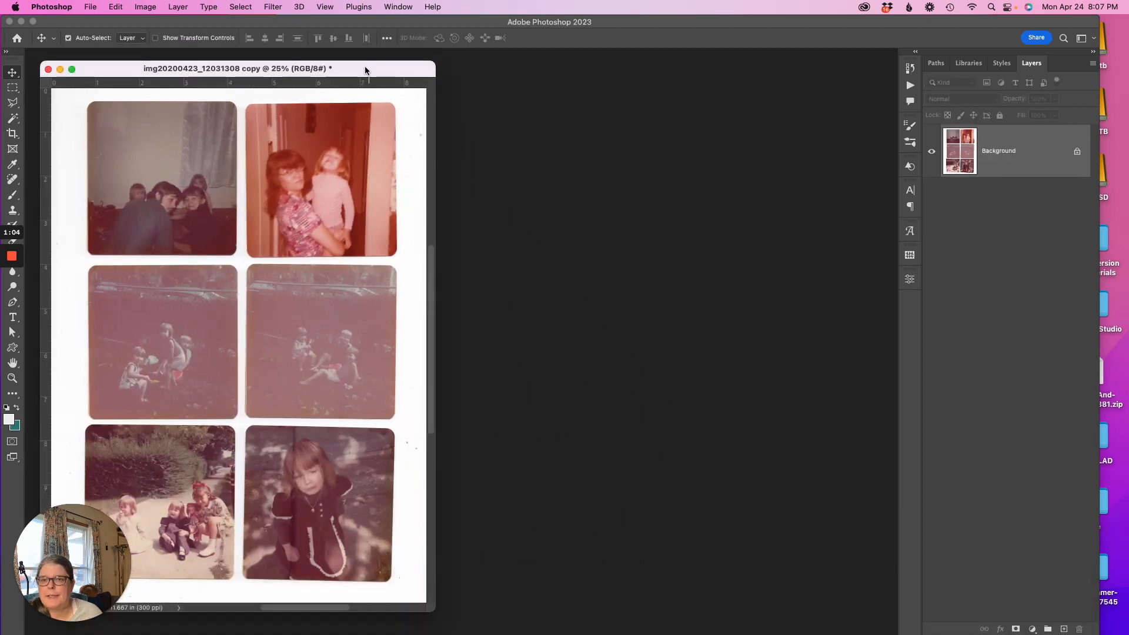
pyautogui.moveTo(366, 68); pyautogui.dragTo(486, 70)
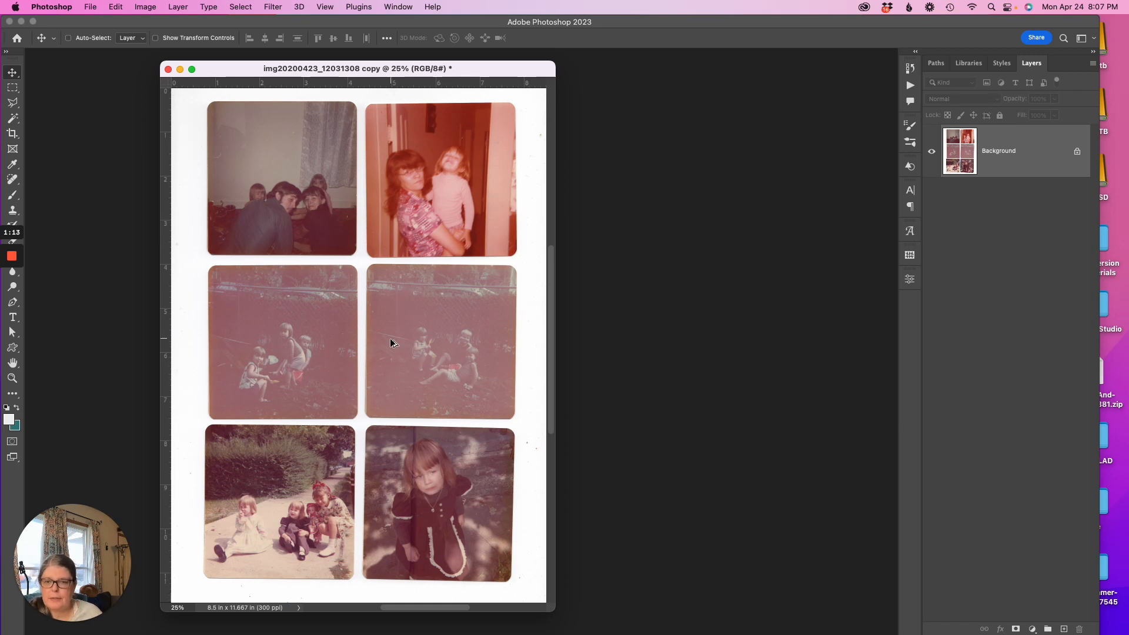
pyautogui.press('super+alt+i')
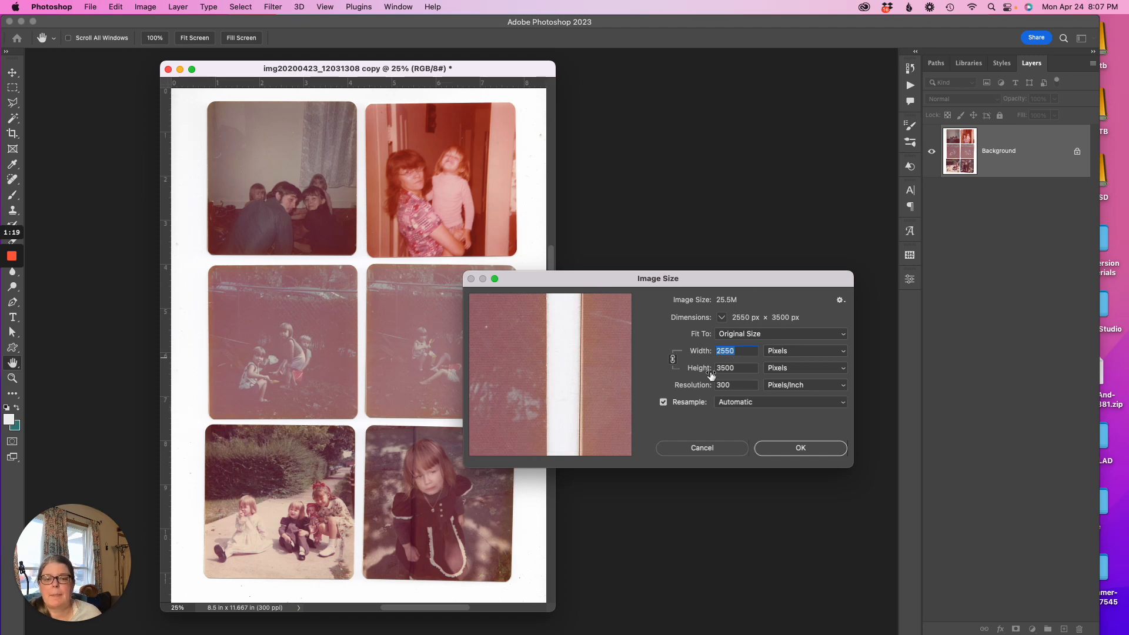
pyautogui.click(843, 356)
pyautogui.click(821, 363)
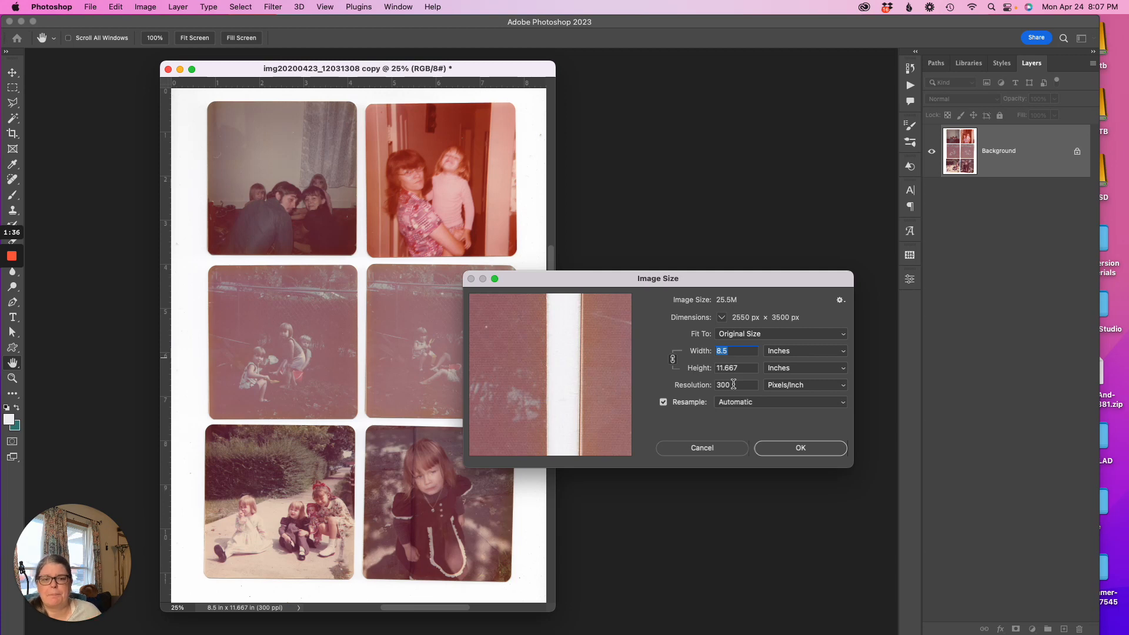
pyautogui.click(785, 449)
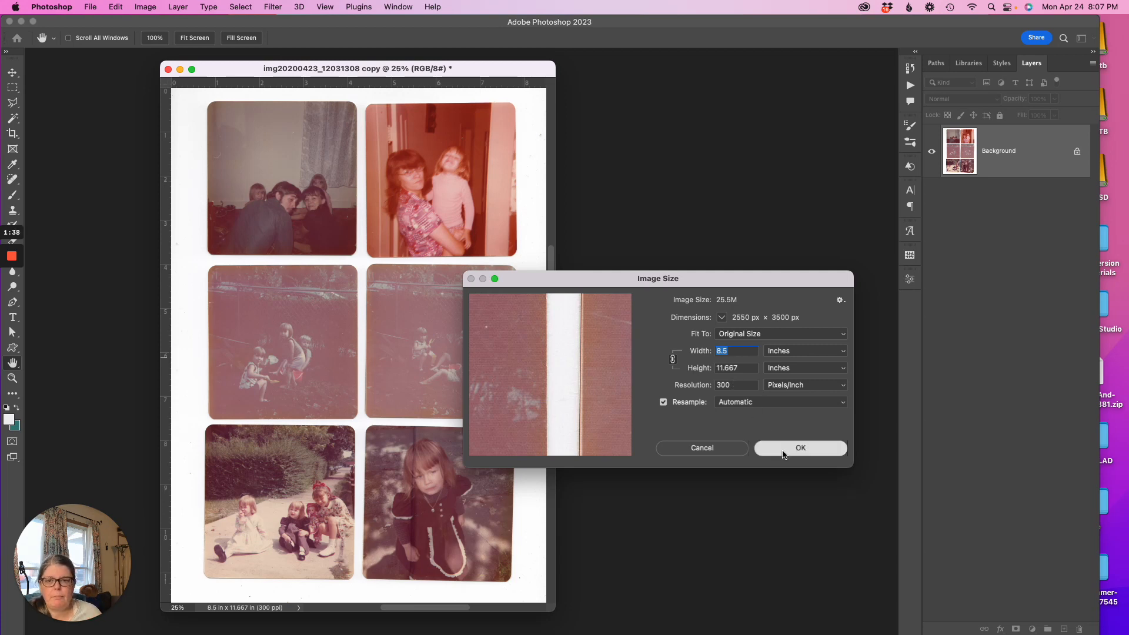
# Restore the second scan copy to view its photos separated onto layers, minimizing both scan documents when finished
pyautogui.moveTo(469, 70); pyautogui.dragTo(393, 71)
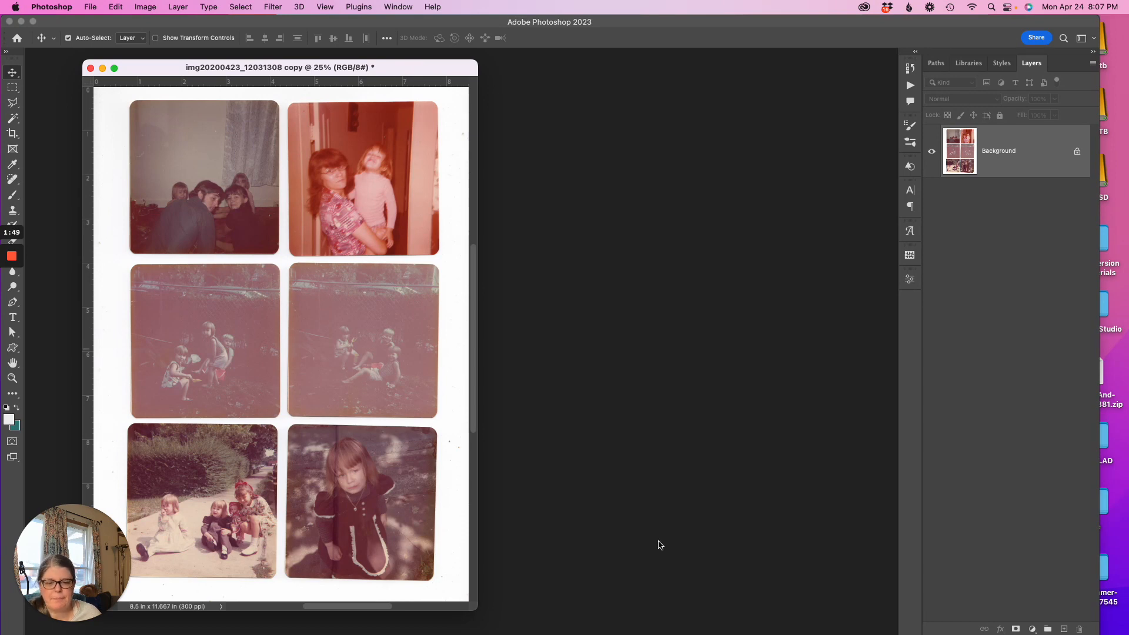
pyautogui.moveTo(773, 633)
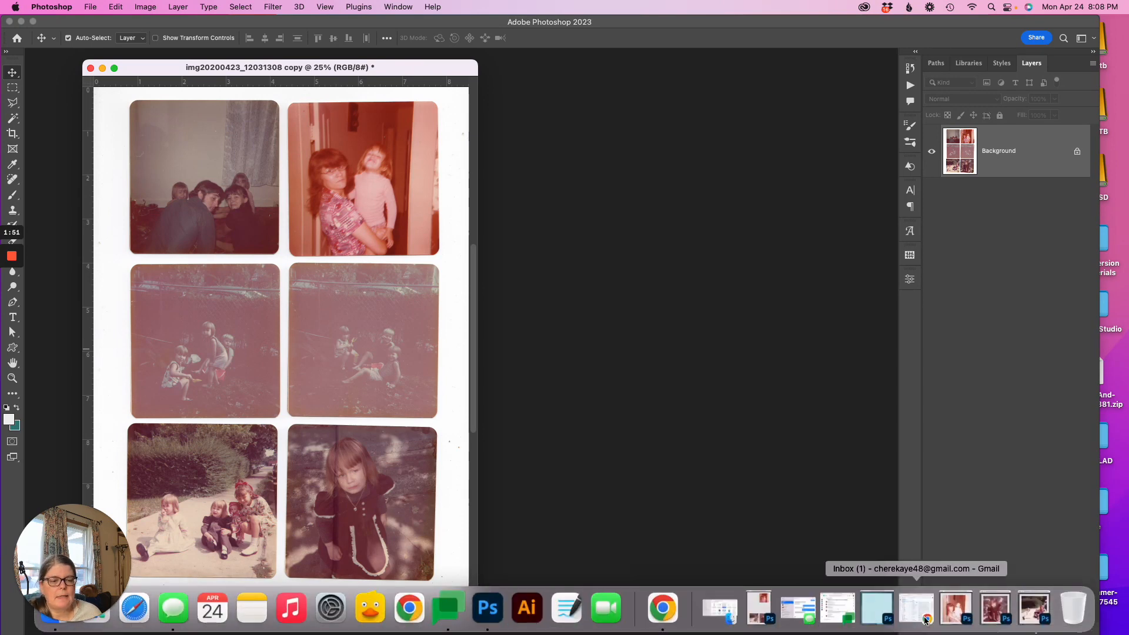
pyautogui.click(763, 612)
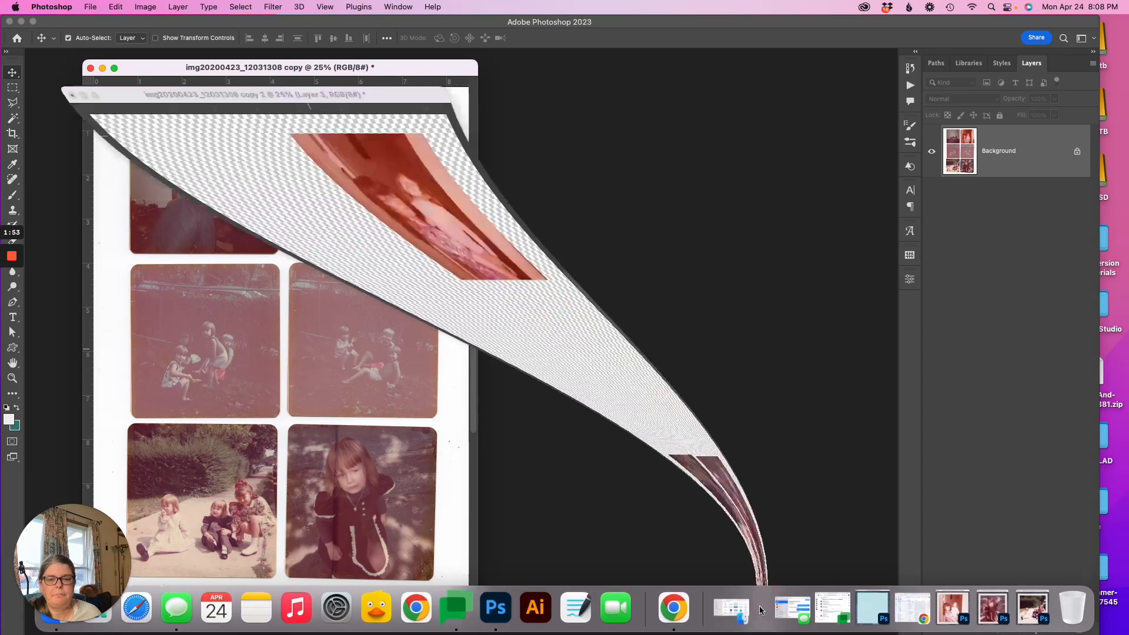
pyautogui.click(462, 67)
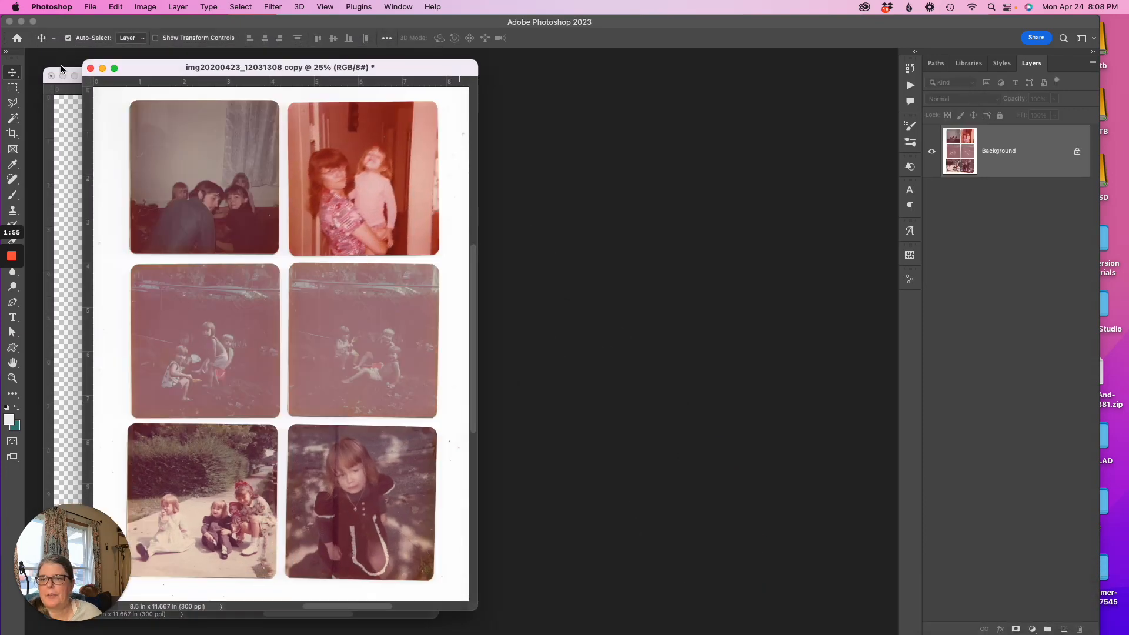
pyautogui.click(102, 68)
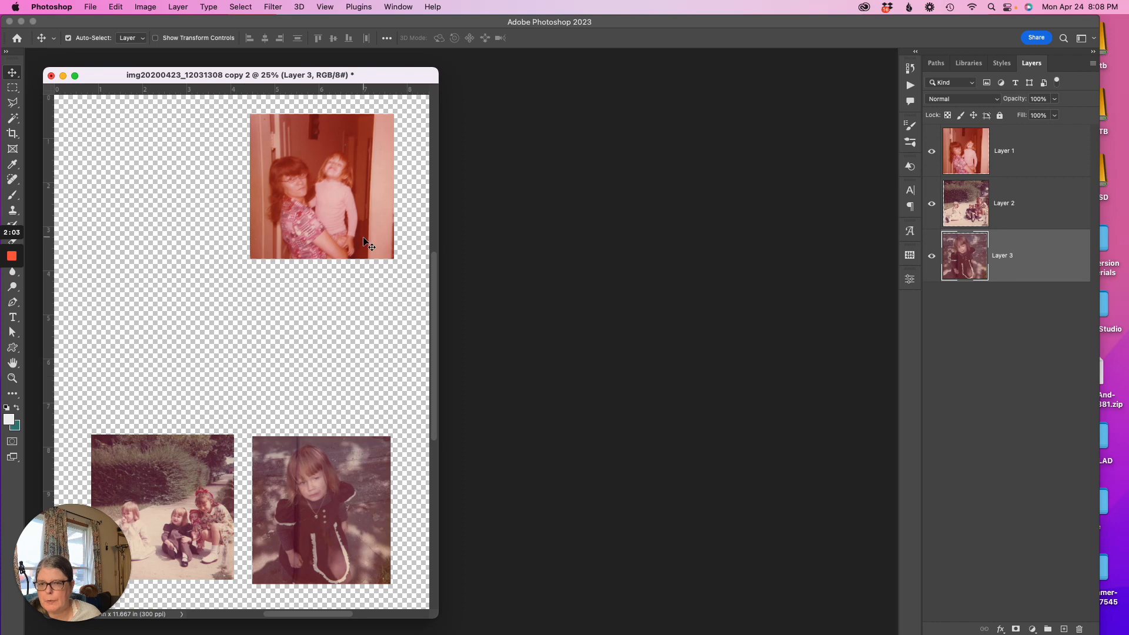
pyautogui.moveTo(391, 76); pyautogui.dragTo(471, 79)
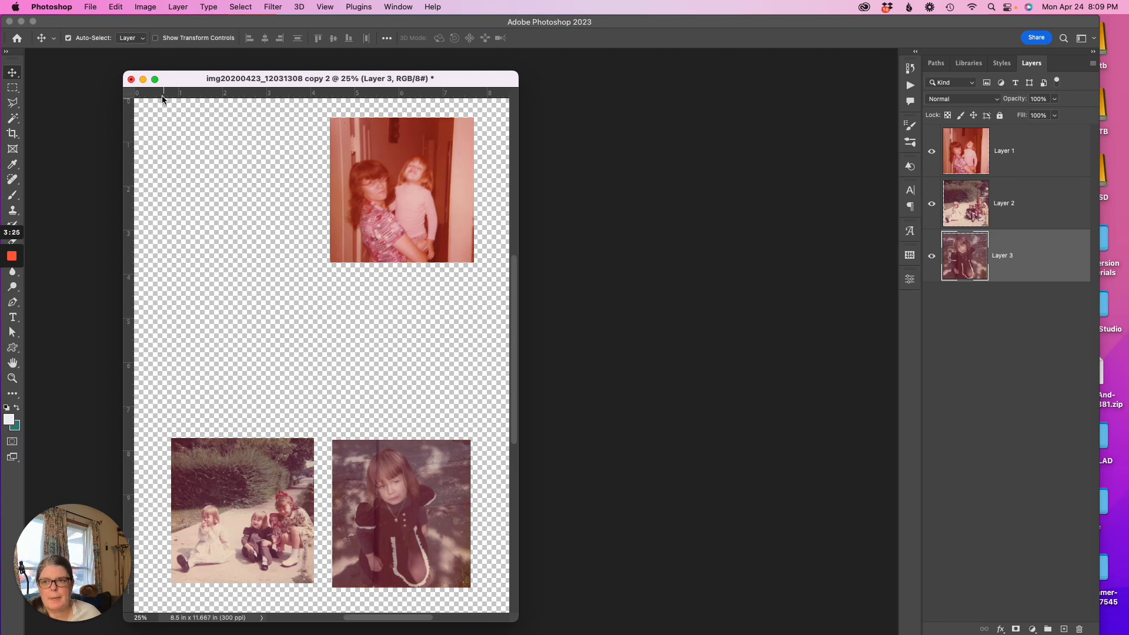
pyautogui.click(144, 81)
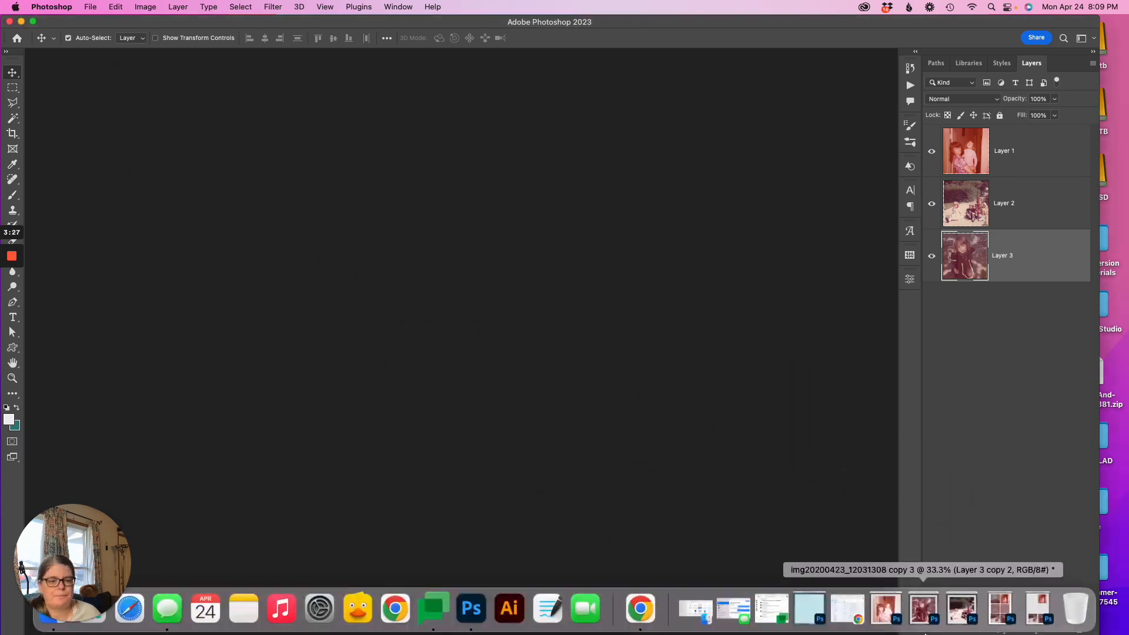
# Restore the red-tinted photo of the woman and child, compare it with and without Layer 1 copy, and review that layer's blend mode
pyautogui.click(886, 613)
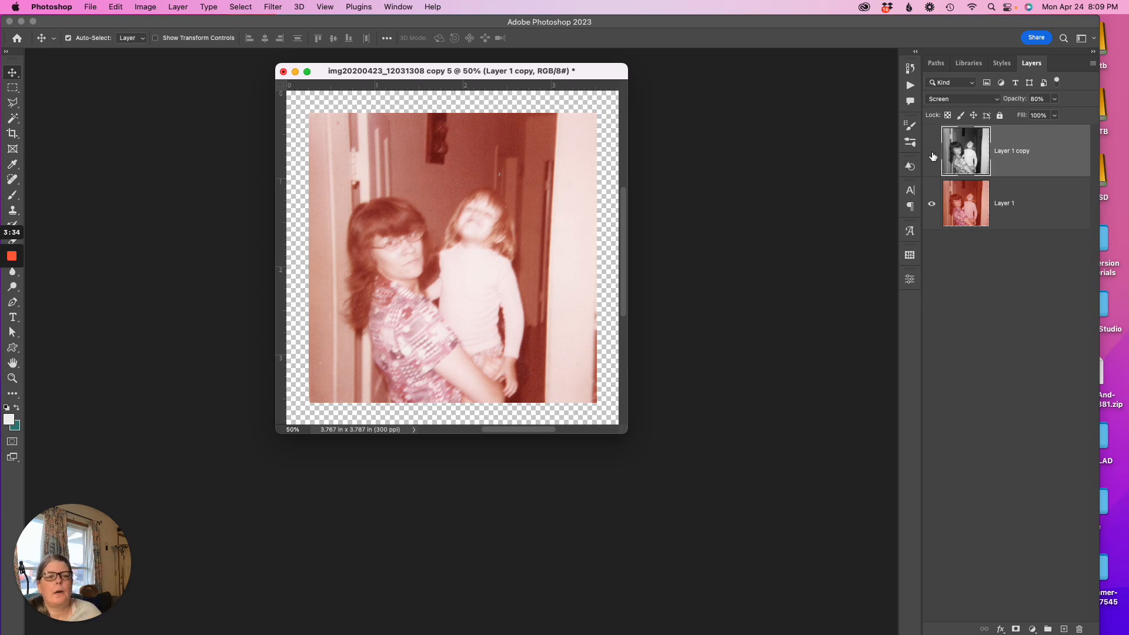
pyautogui.click(932, 151)
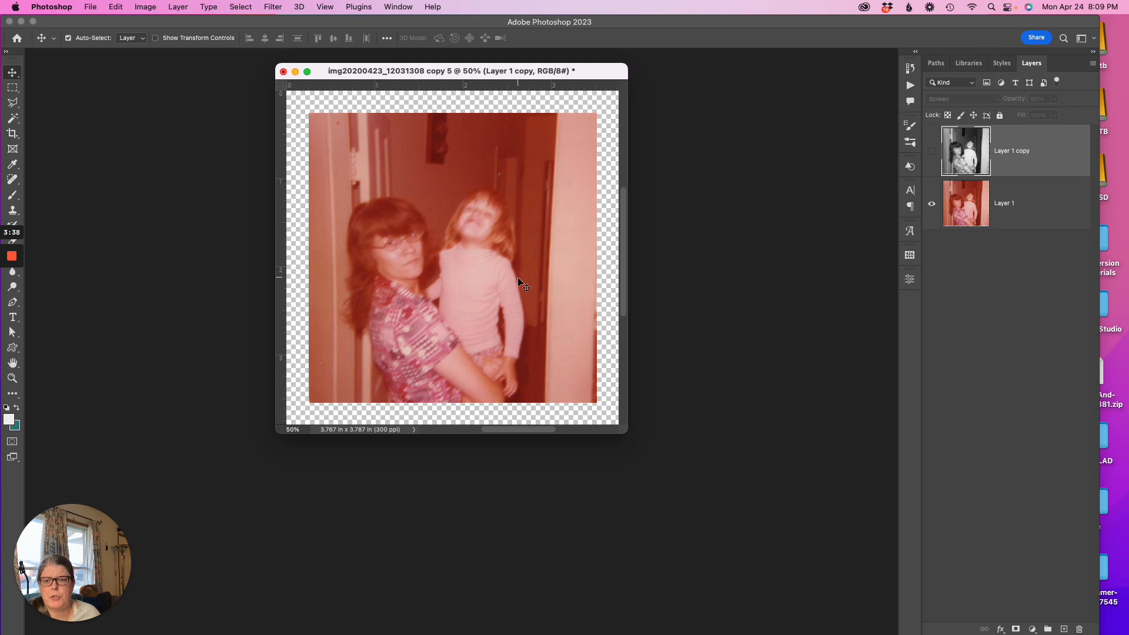
pyautogui.click(932, 151)
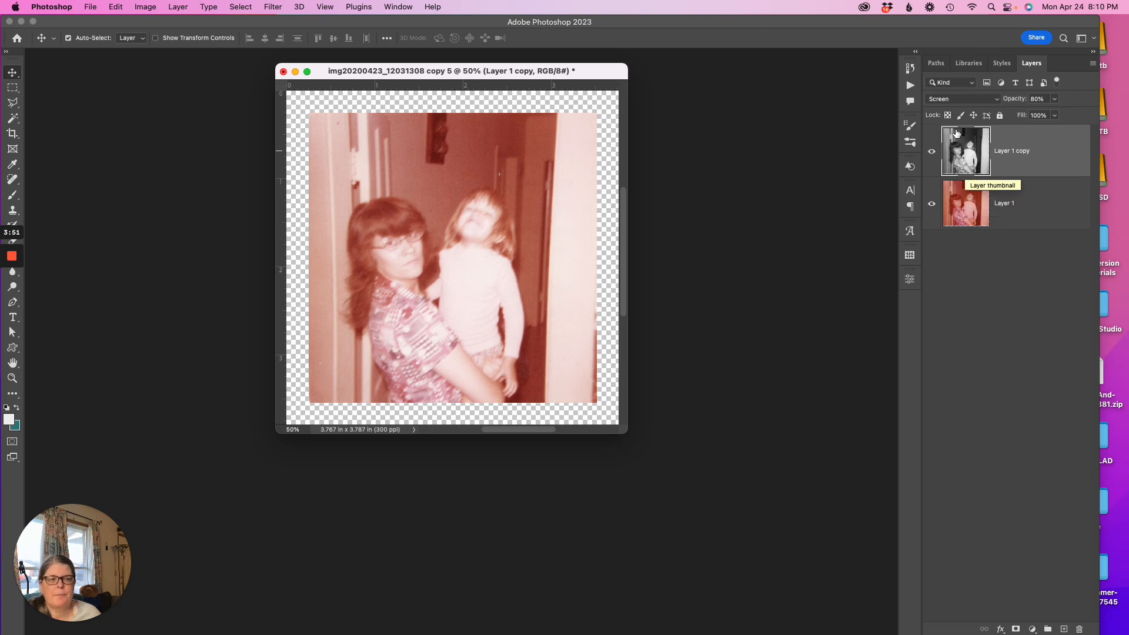
pyautogui.click(996, 102)
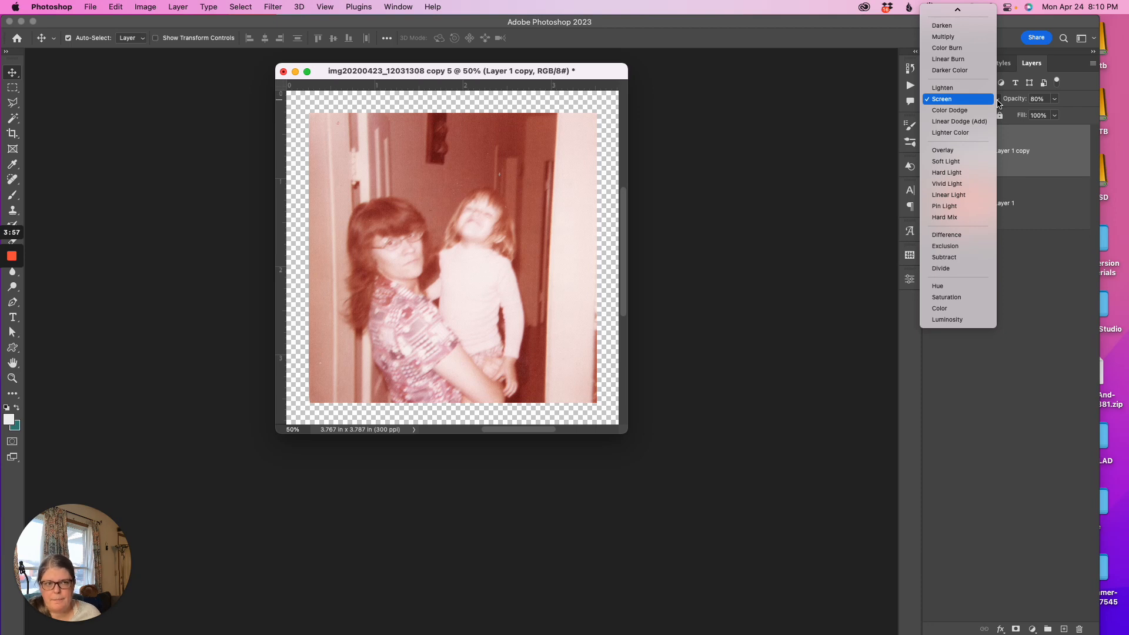
pyautogui.click(998, 104)
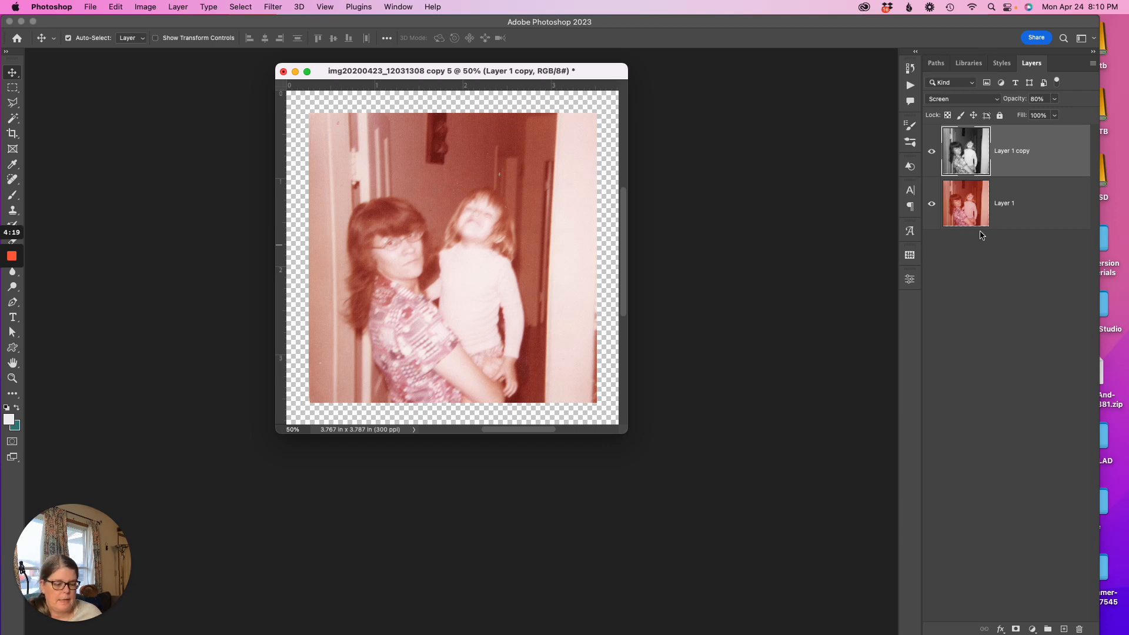
# Merge the photo's visible layers and add a white 15 px outside stroke to the merged layer
pyautogui.rightClick(1039, 213)
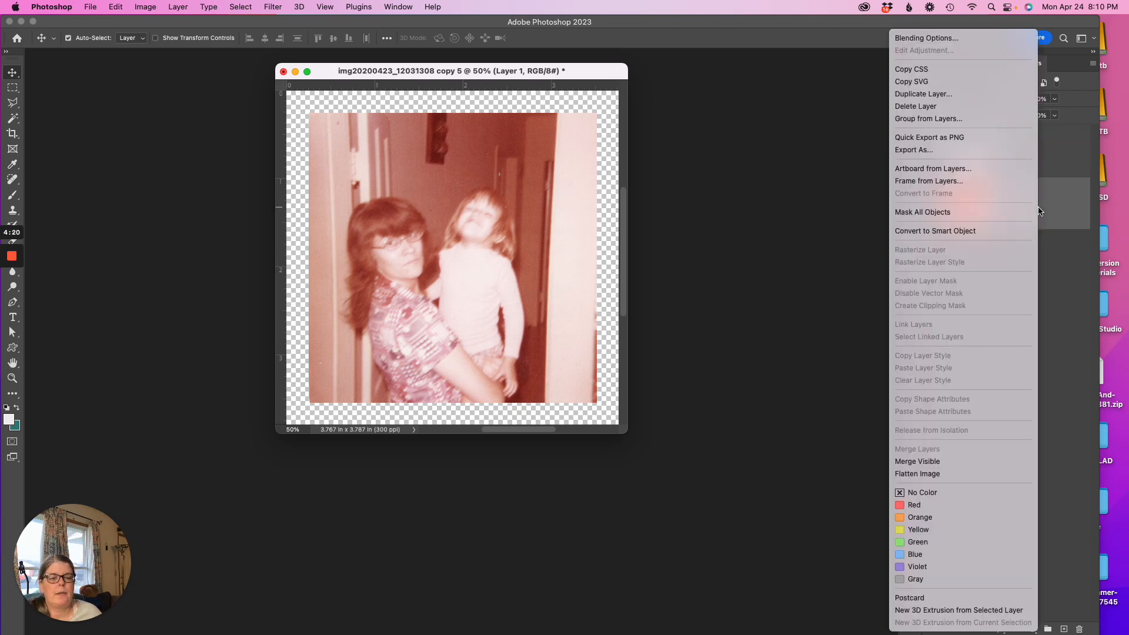
pyautogui.click(945, 462)
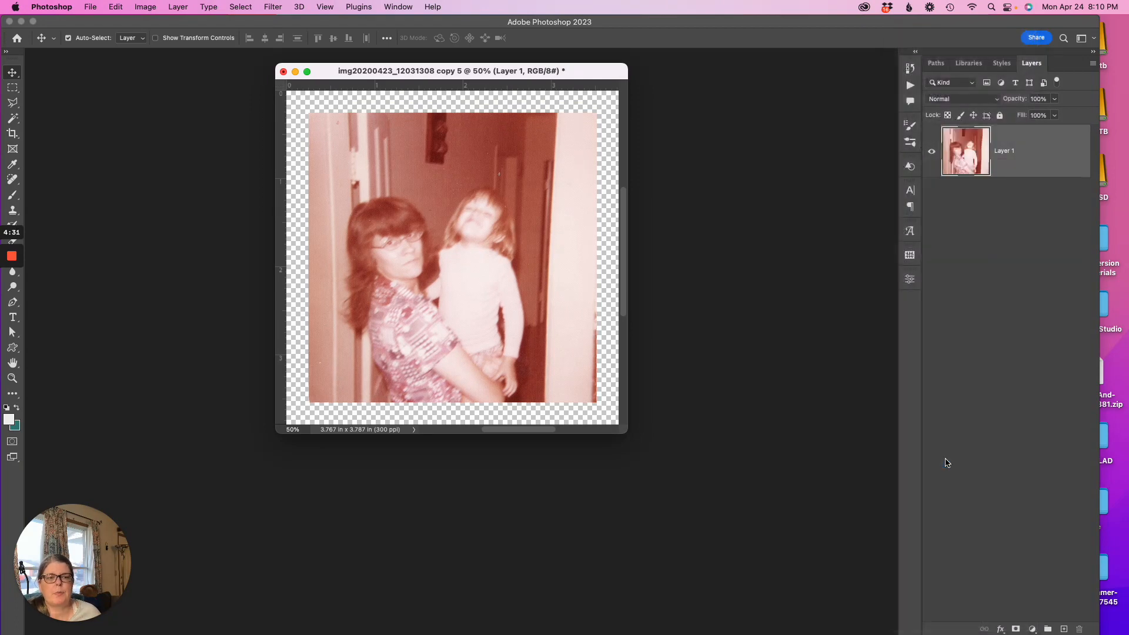
pyautogui.doubleClick(1034, 154)
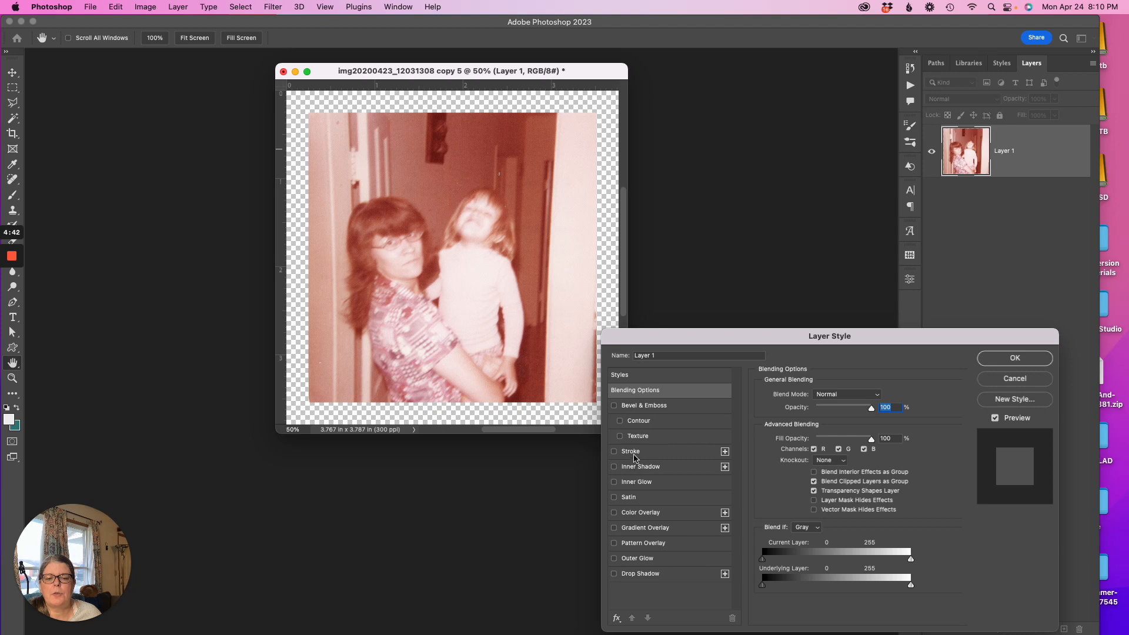
pyautogui.click(633, 453)
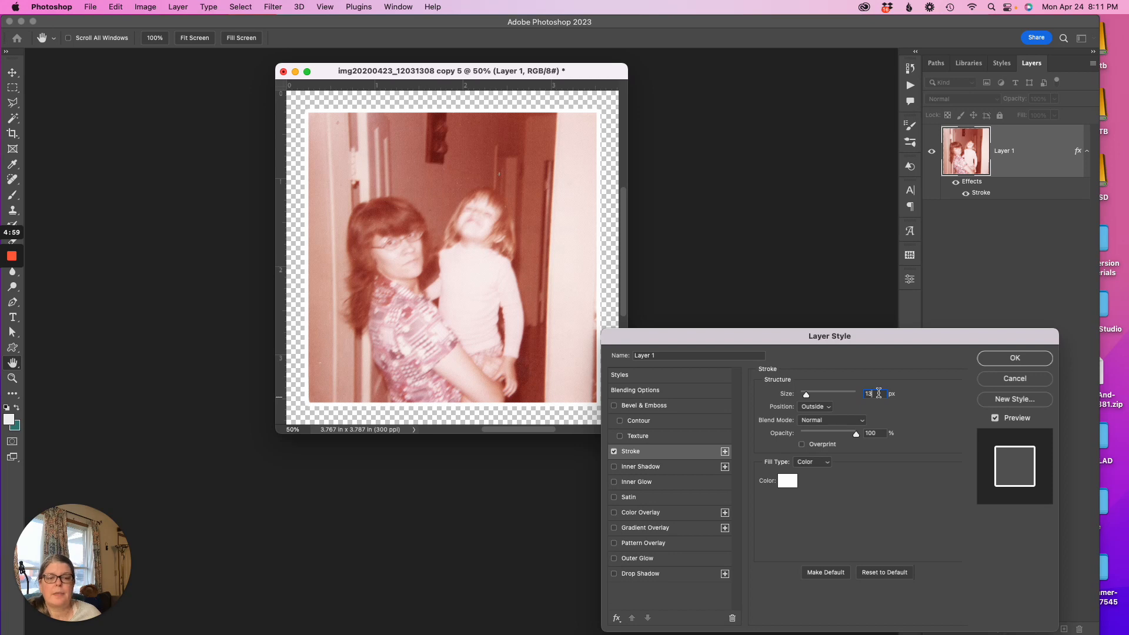
pyautogui.press('Up')
pyautogui.press('Up')
pyautogui.press('Up')
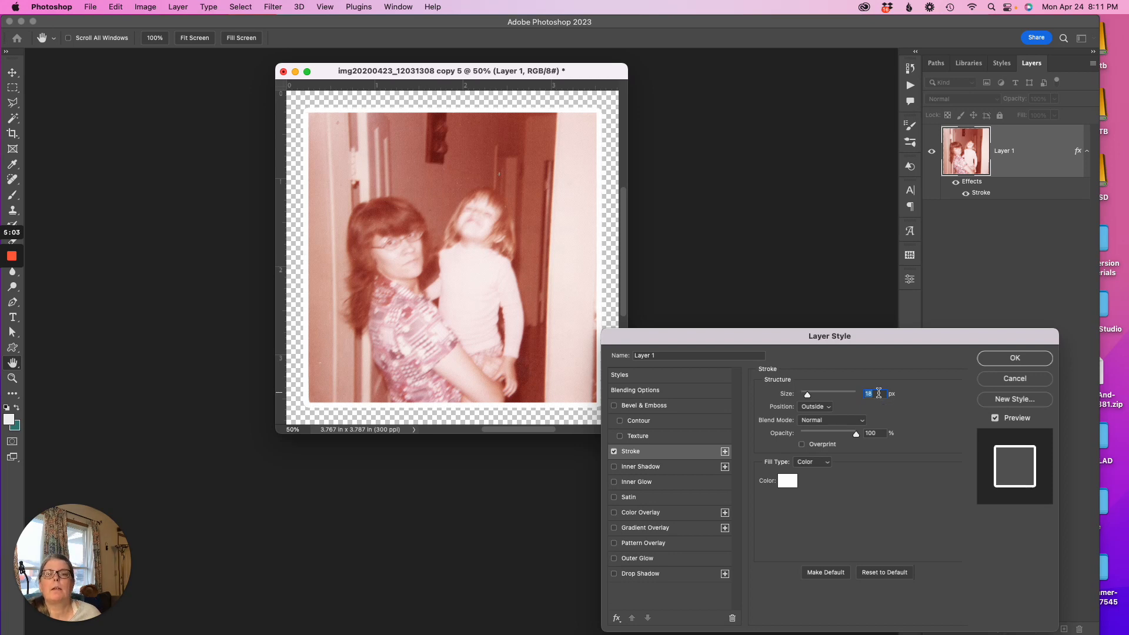
pyautogui.press('Up')
pyautogui.press('Down')
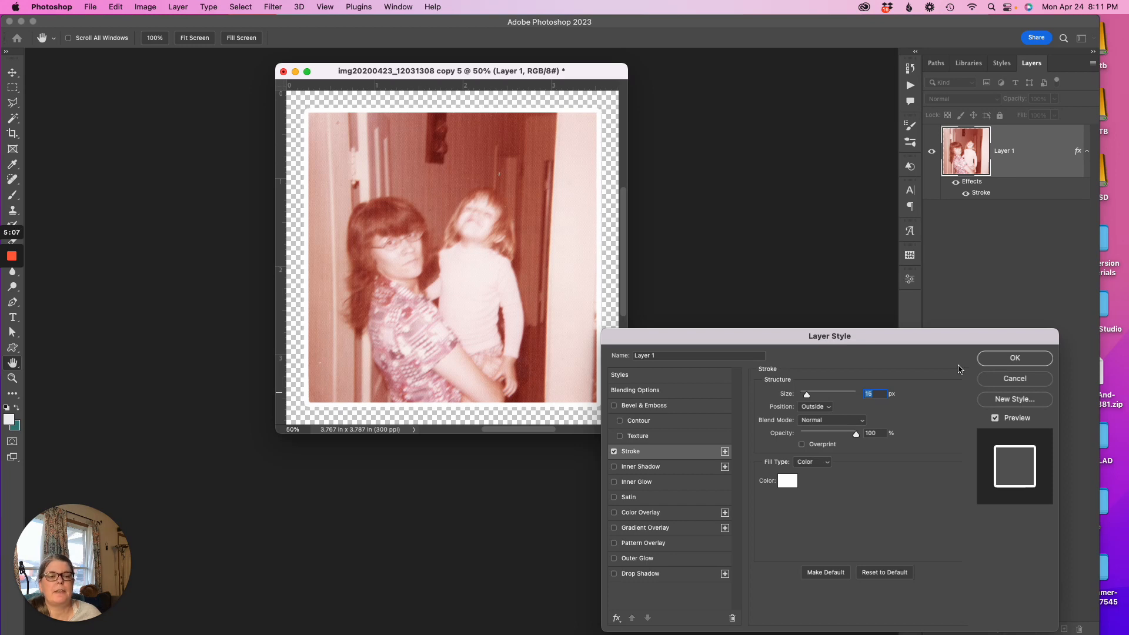
pyautogui.click(997, 360)
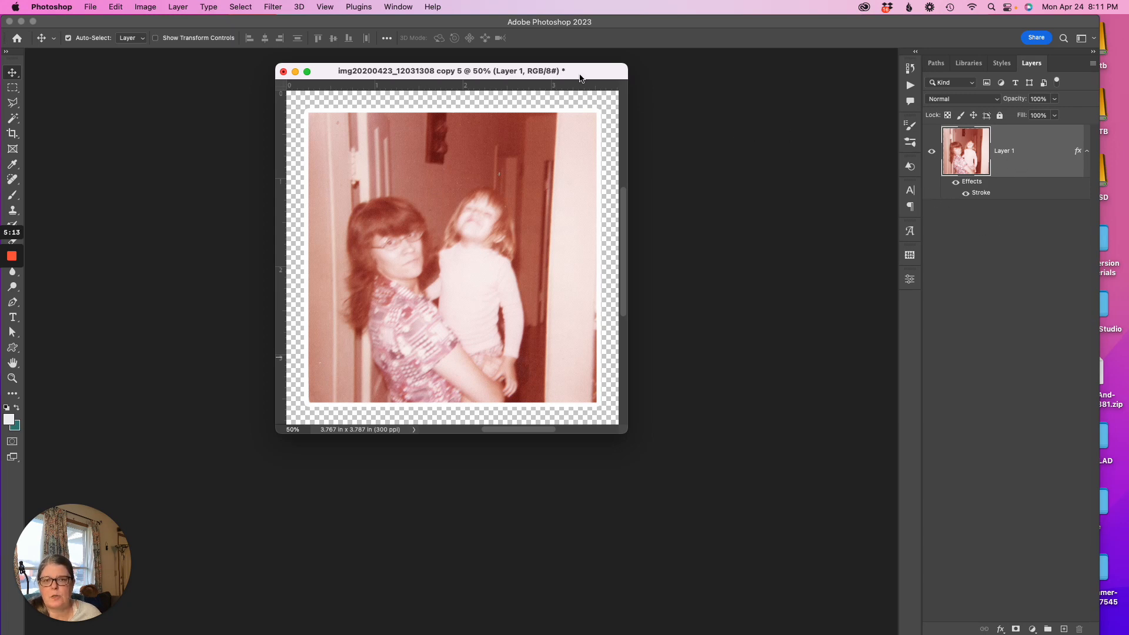
# Copy the stroked photo onto the light blue paper in the Untitled-1 layout and minimize the photo's own document
pyautogui.moveTo(581, 77); pyautogui.dragTo(385, 89)
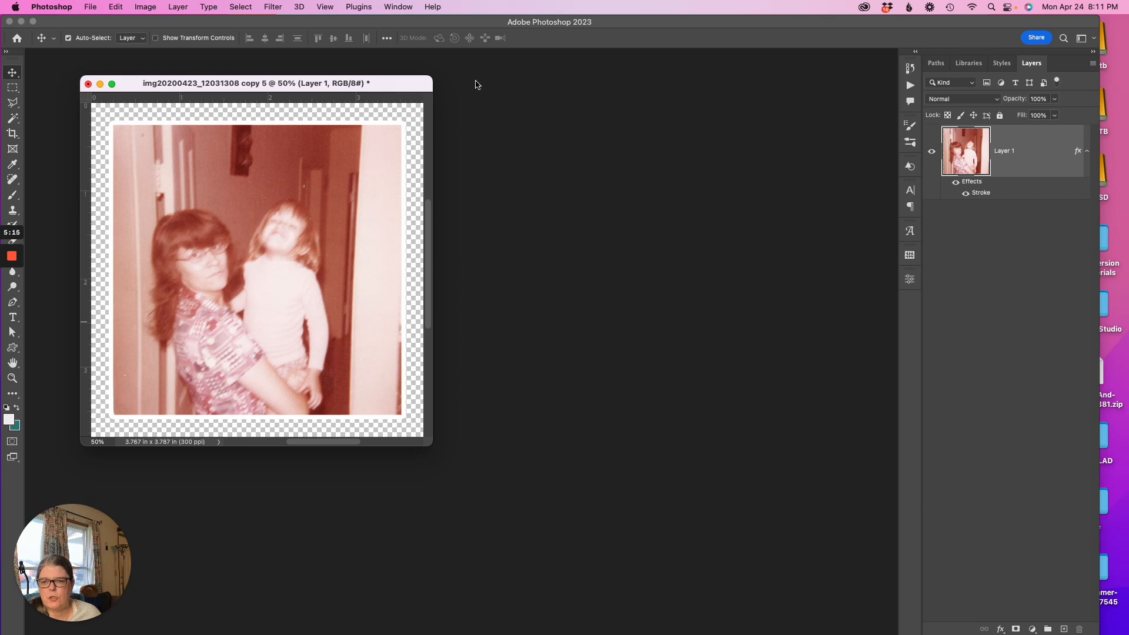
pyautogui.moveTo(876, 634)
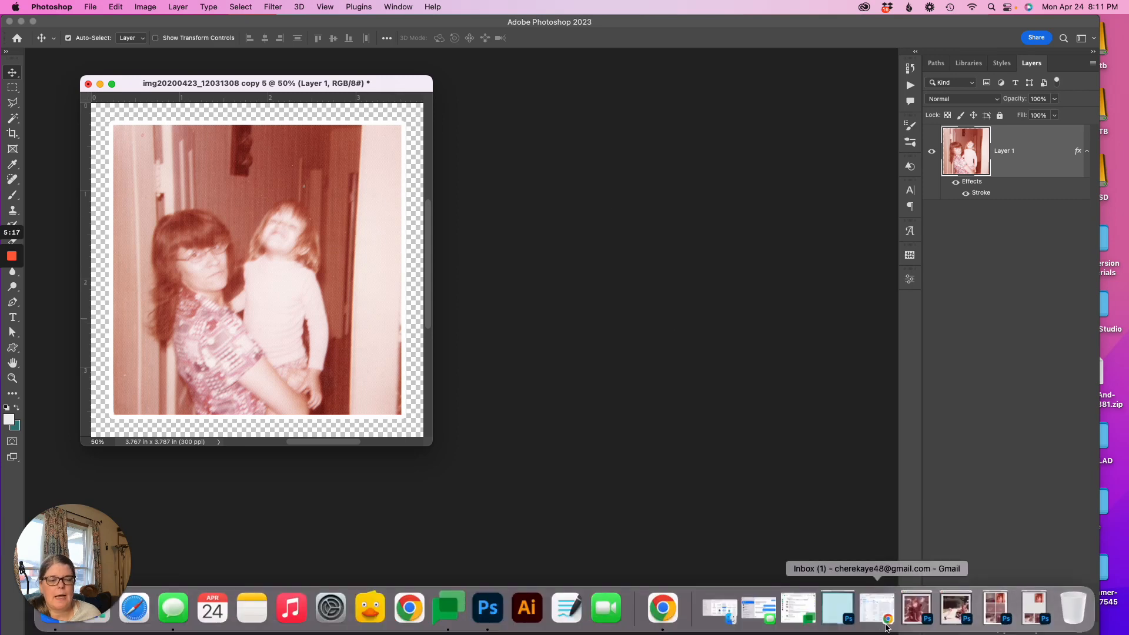
pyautogui.click(842, 615)
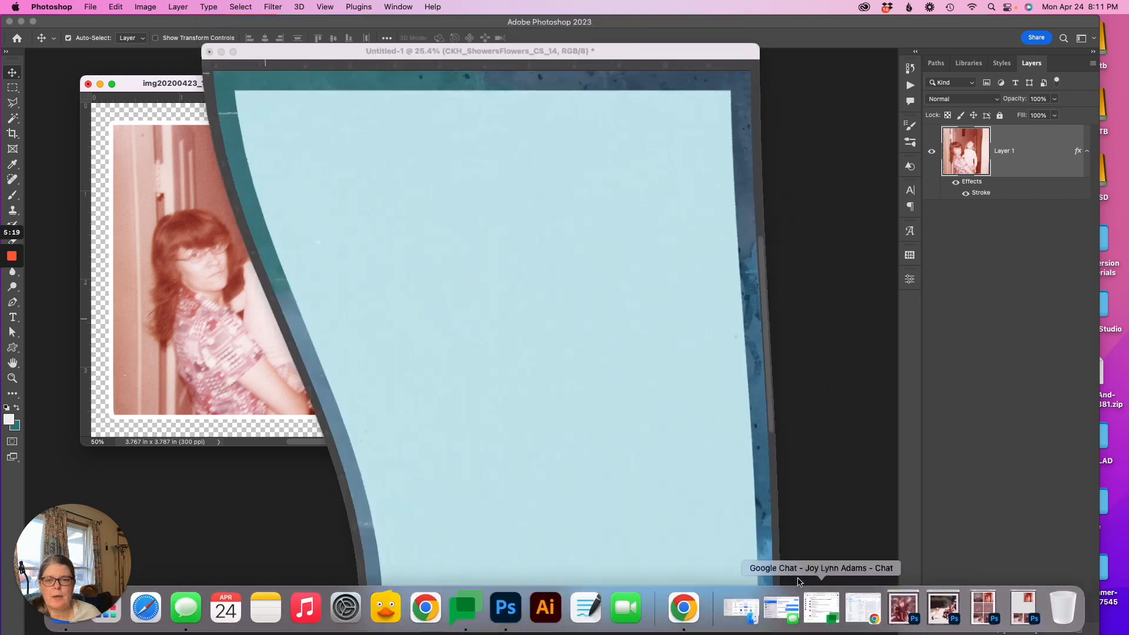
pyautogui.moveTo(625, 63); pyautogui.dragTo(770, 63)
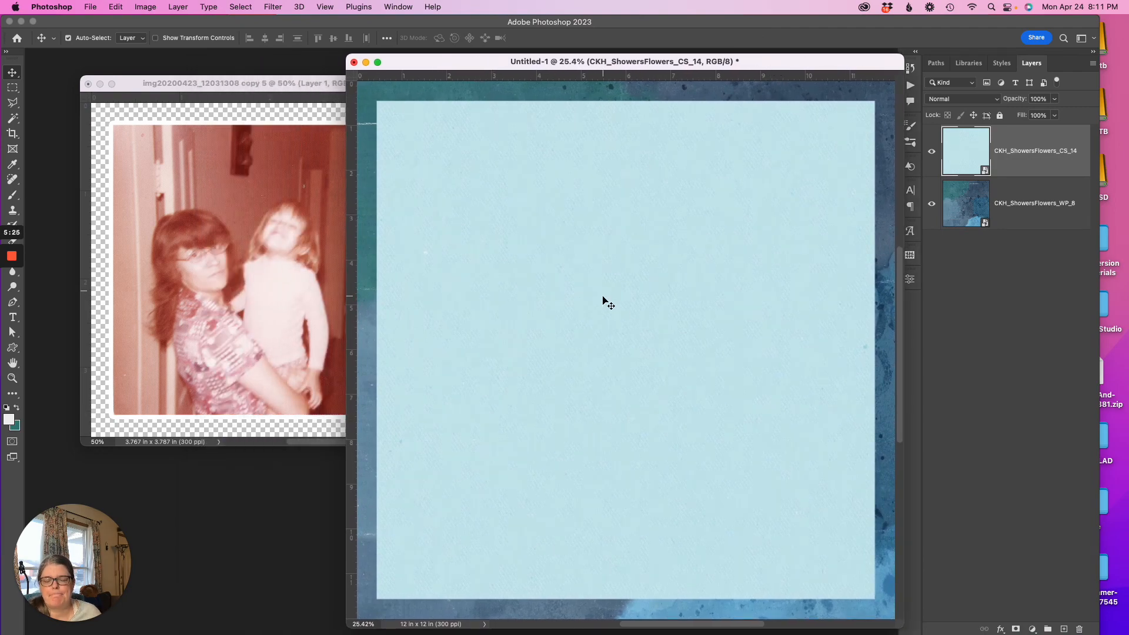
pyautogui.click(131, 89)
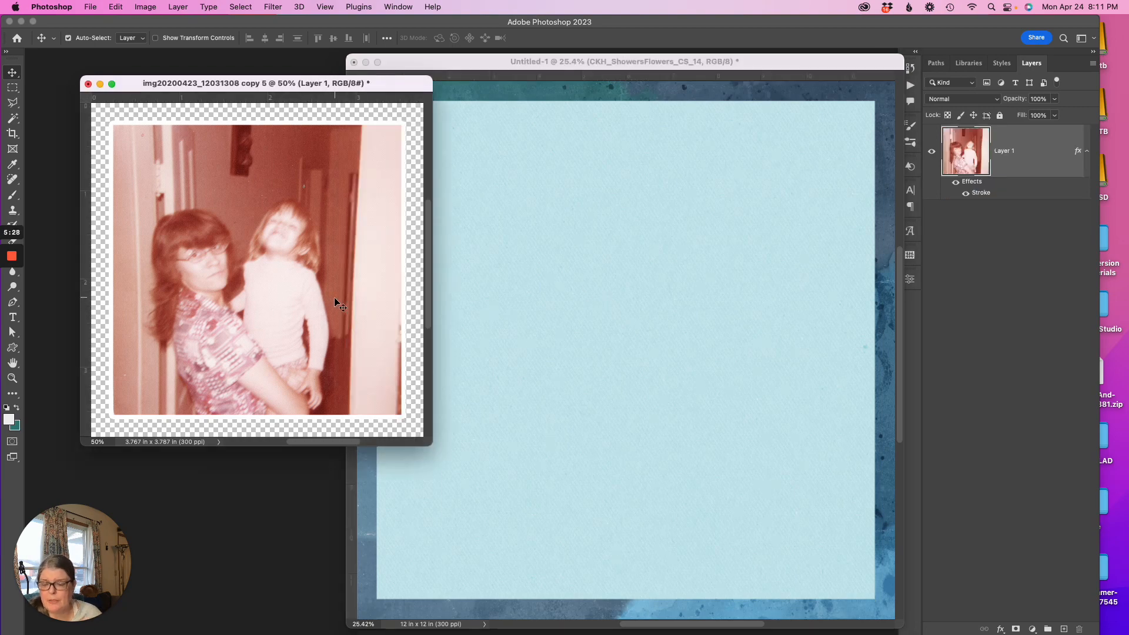
pyautogui.moveTo(334, 295); pyautogui.dragTo(547, 379)
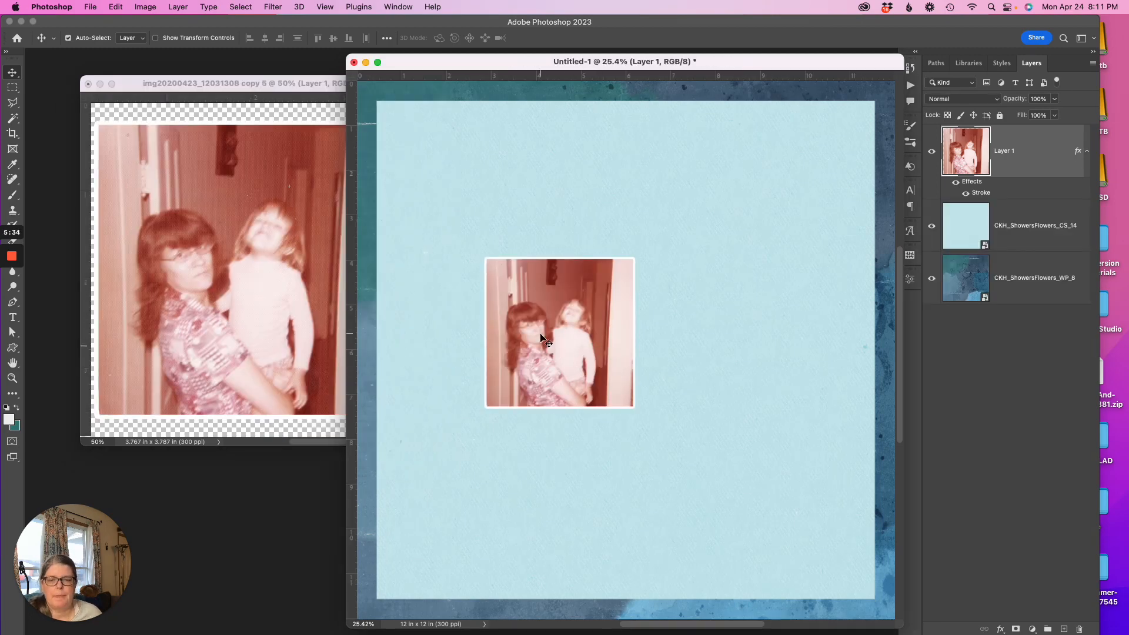
pyautogui.click(100, 84)
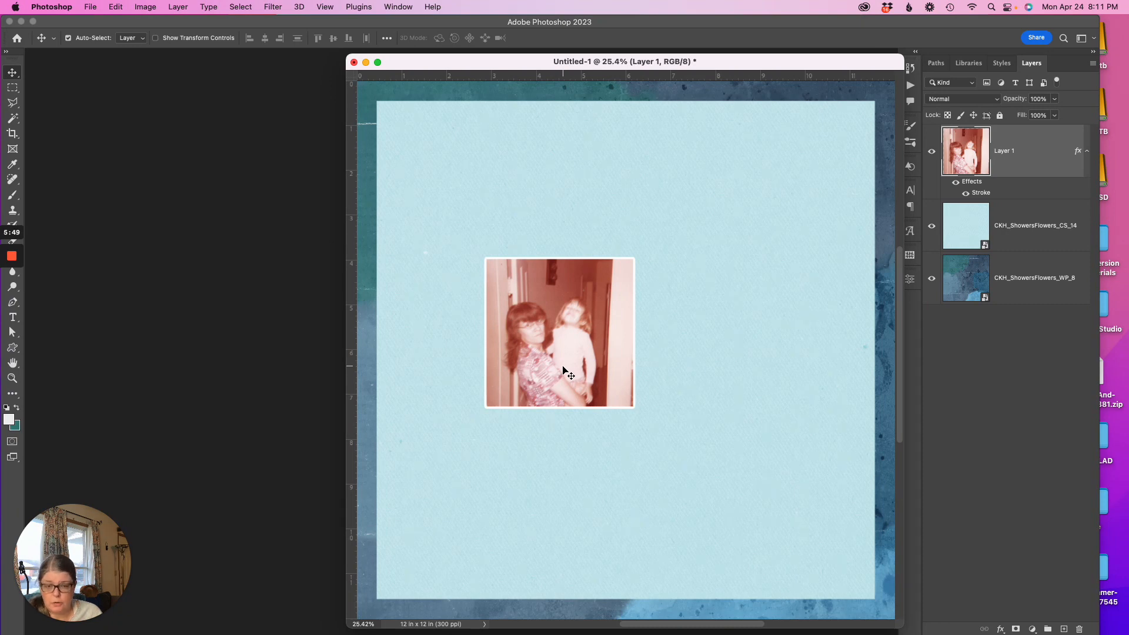
# Try to scale the placed photo up proportionally to about 178%
pyautogui.press('super+t')
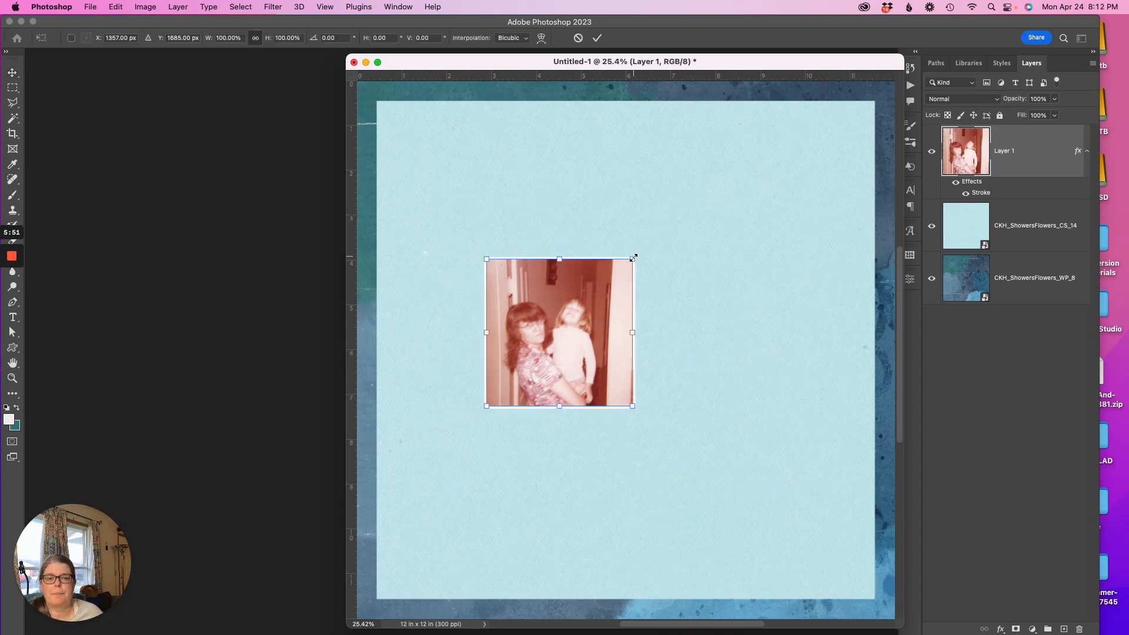
pyautogui.moveTo(635, 256); pyautogui.dragTo(757, 152)
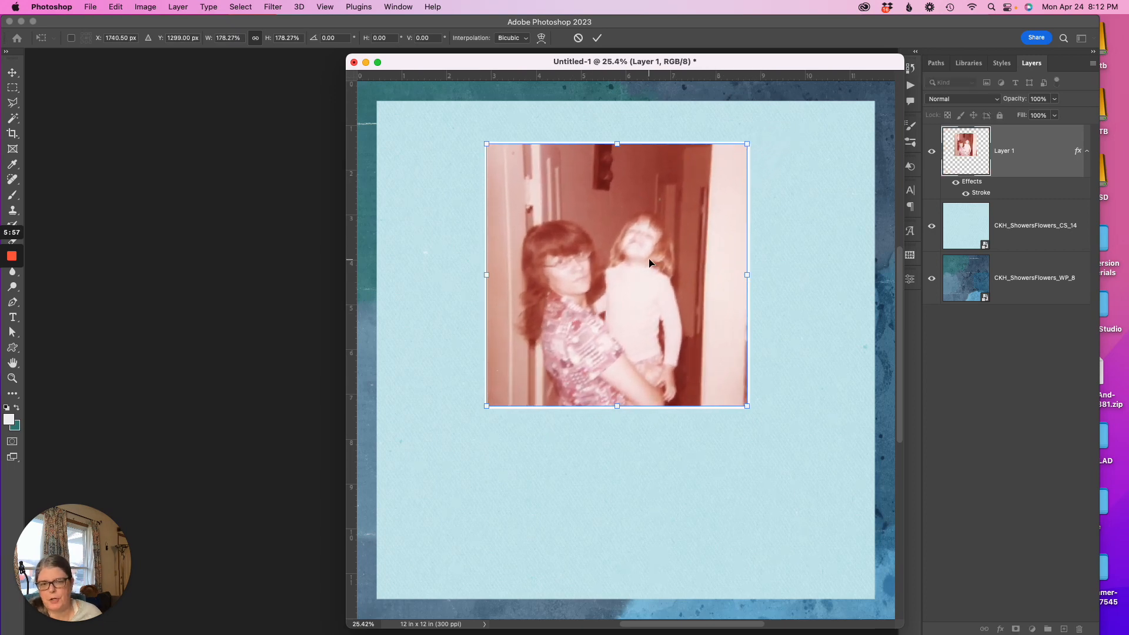
pyautogui.click(579, 38)
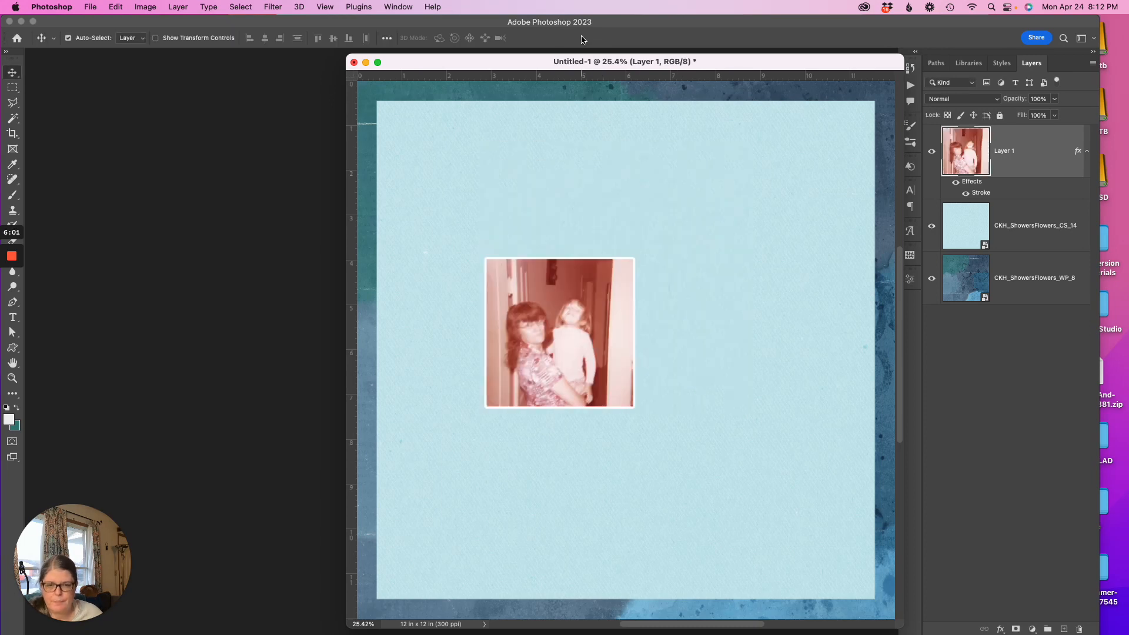
pyautogui.hscroll(1, 542, 260)
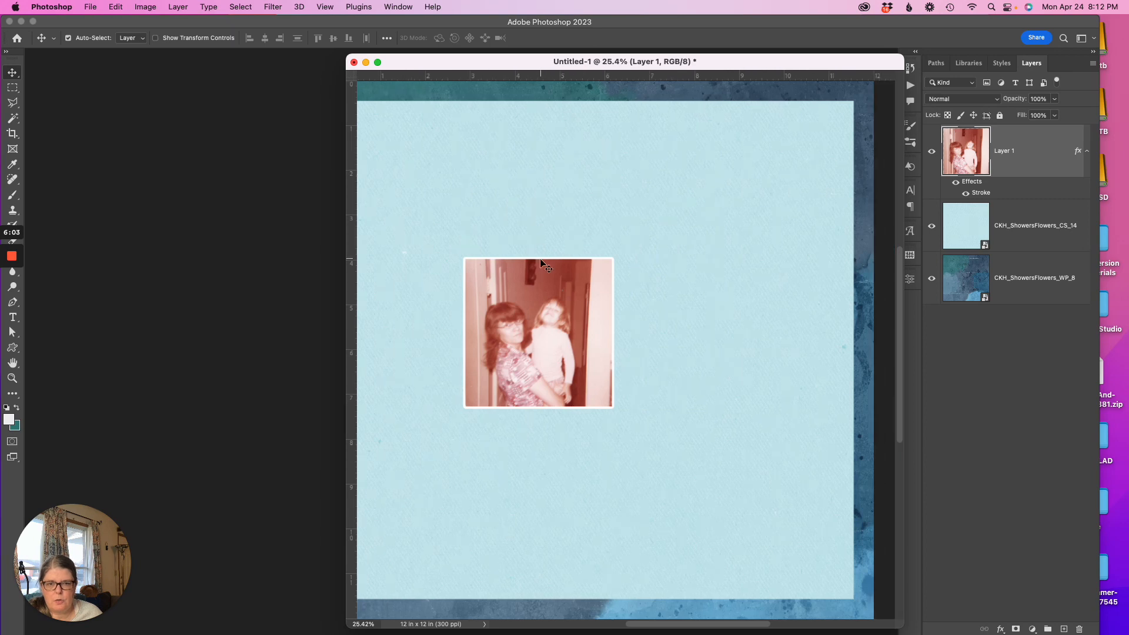
# Try to stretch the placed photo of the woman and child horizontally to about 164% width
pyautogui.hscroll(-1, 625, 312)
pyautogui.hscroll(-1, 625, 312)
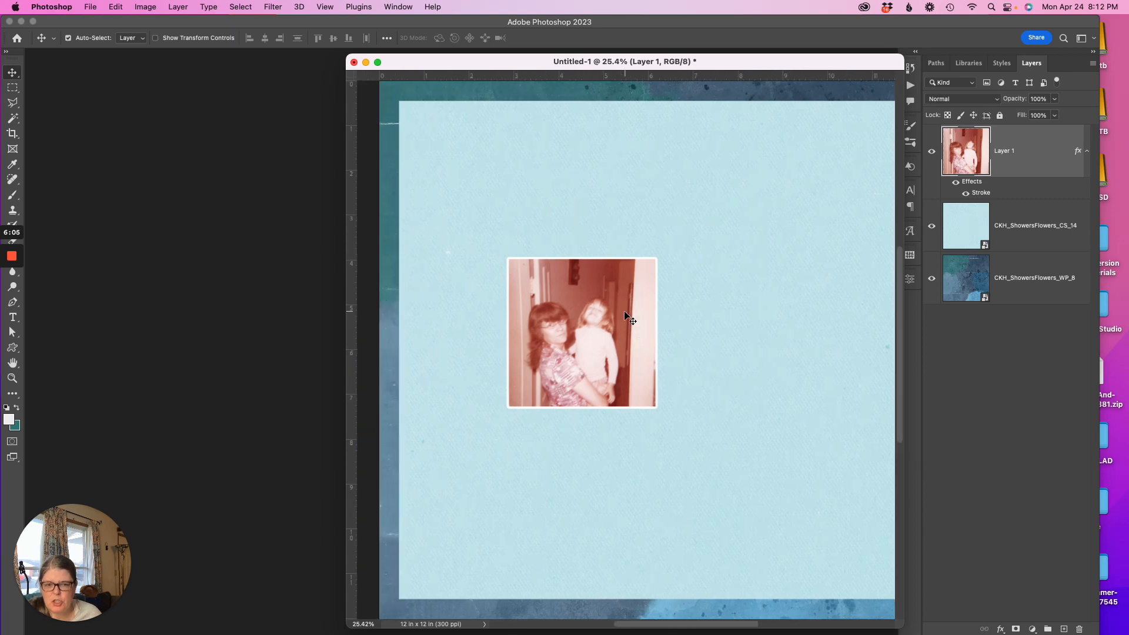
pyautogui.hscroll(1, 626, 312)
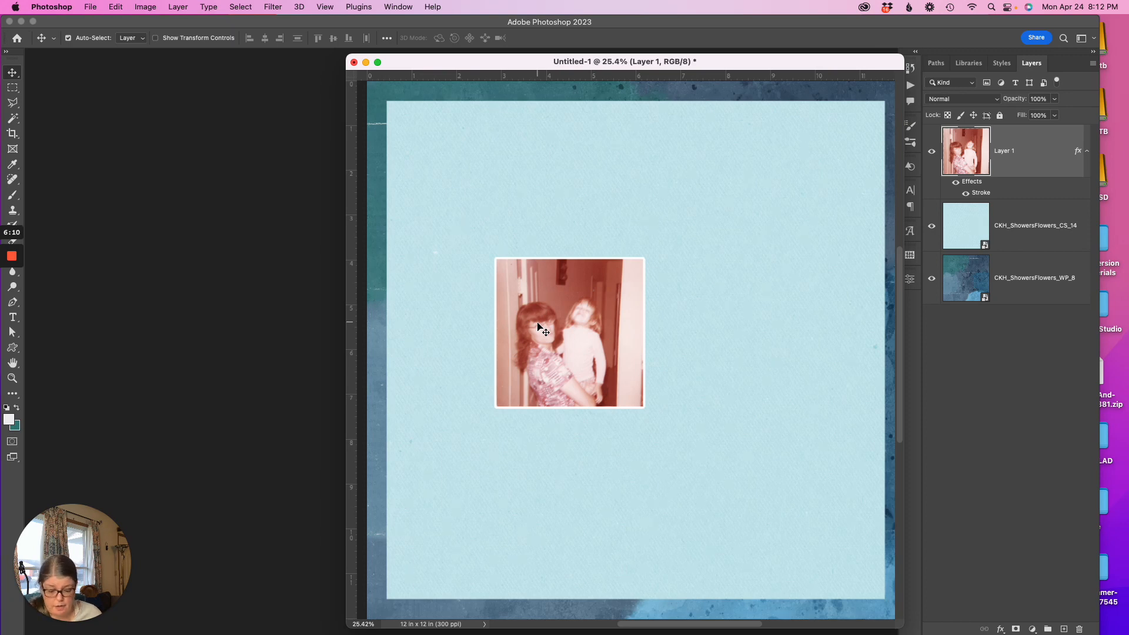
pyautogui.press('super+t')
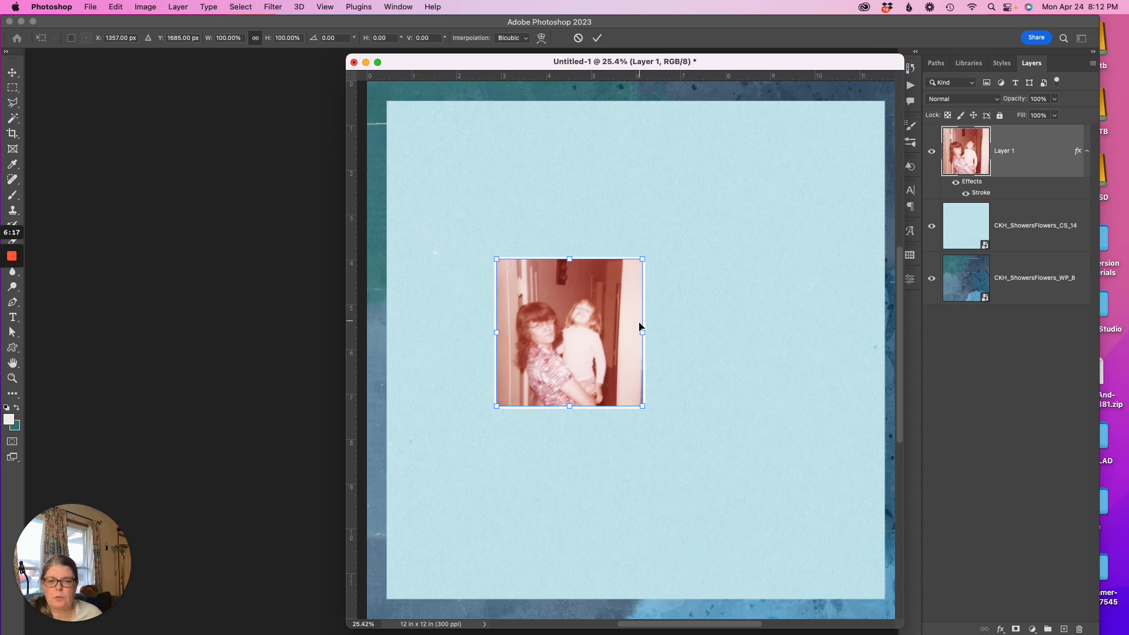
pyautogui.moveTo(642, 332); pyautogui.dragTo(736, 333)
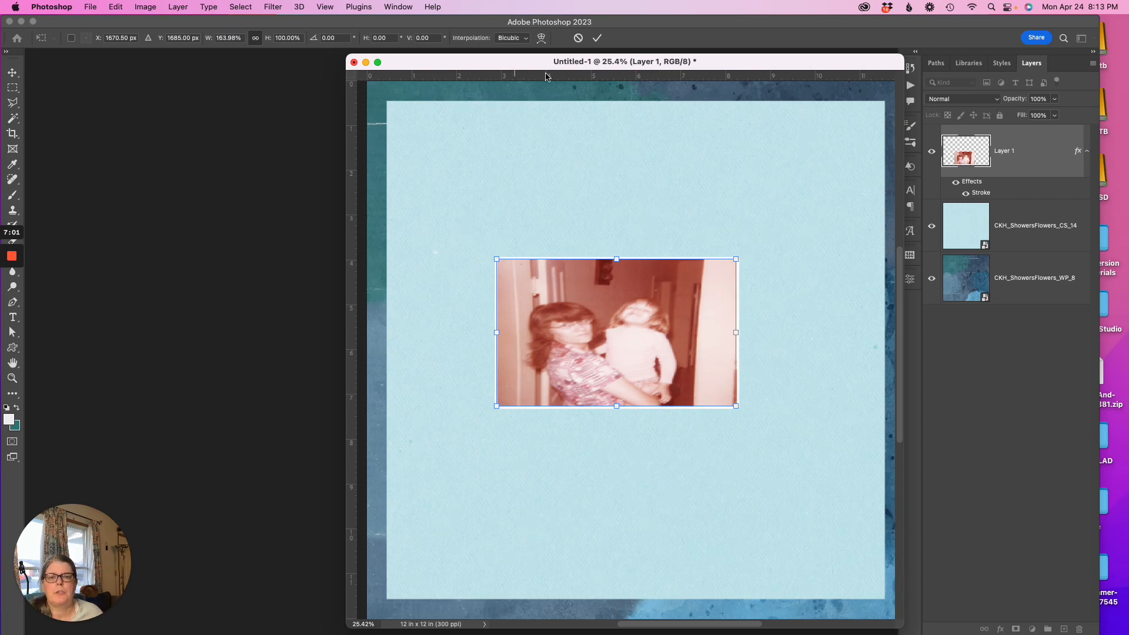
pyautogui.click(578, 38)
# Move the photo of the woman and child to the upper-left area of the light blue paper and minimize the layout document
pyautogui.moveTo(557, 292); pyautogui.dragTo(506, 179)
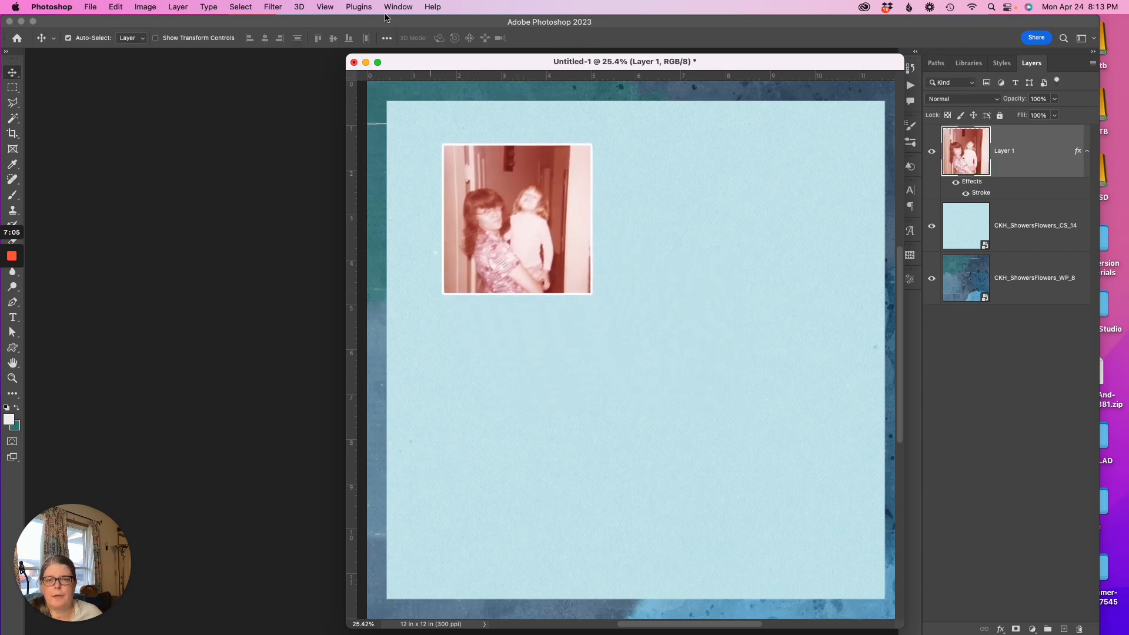
pyautogui.click(366, 62)
# Restore and enlarge the photo of the children on the sidewalk, and compare it with and without Layer 2 copy
pyautogui.moveTo(824, 633)
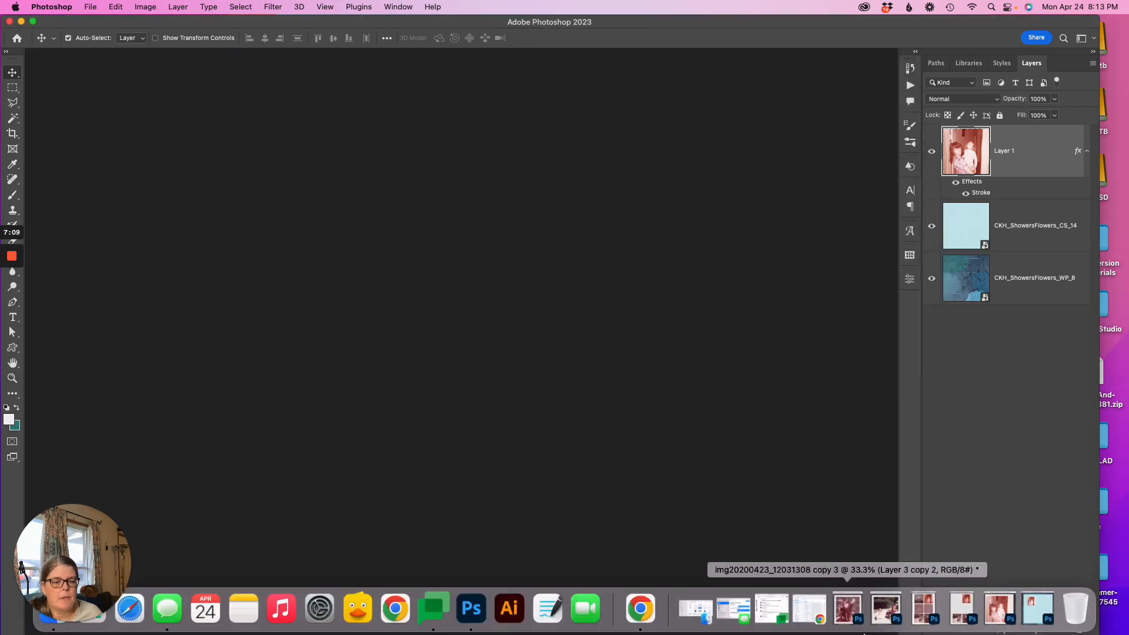
pyautogui.click(884, 614)
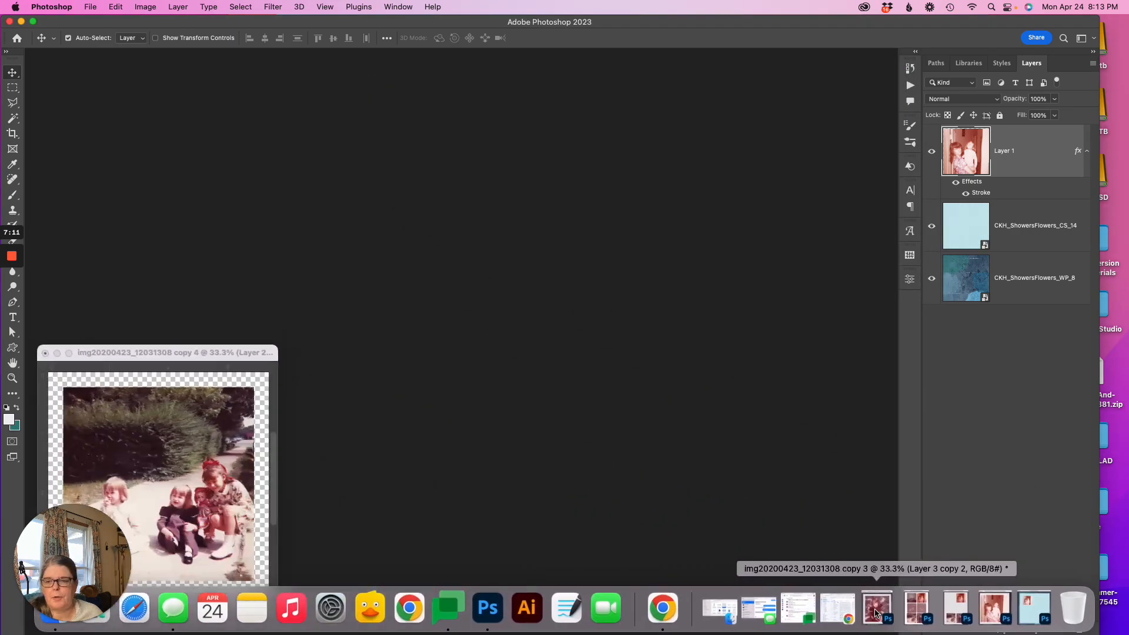
pyautogui.moveTo(234, 352); pyautogui.dragTo(538, 229)
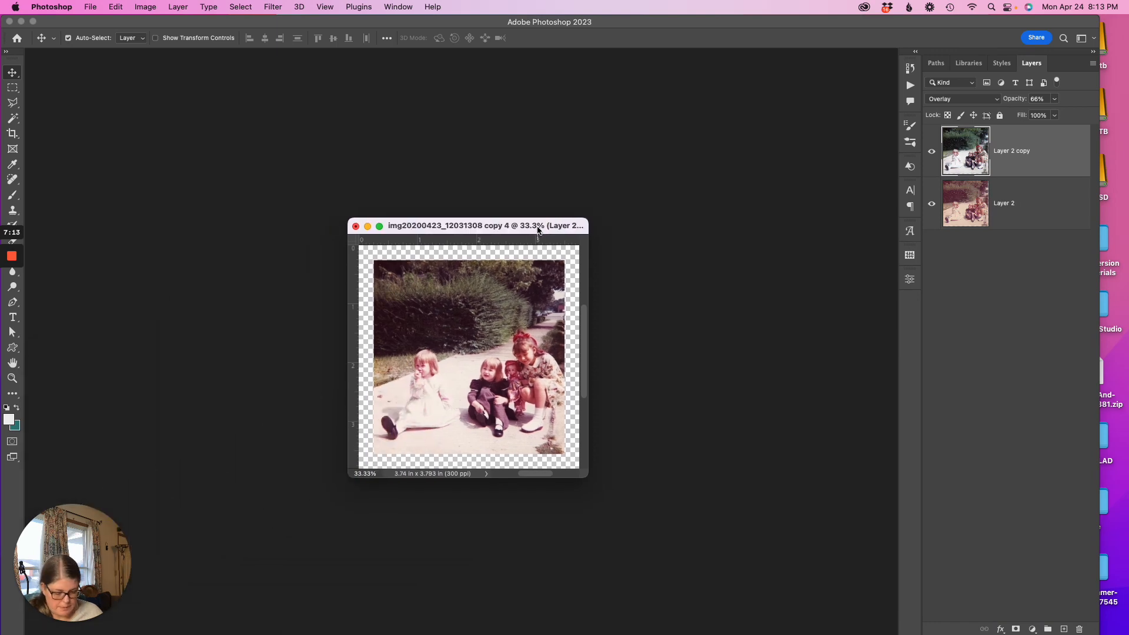
pyautogui.doubleClick(537, 229)
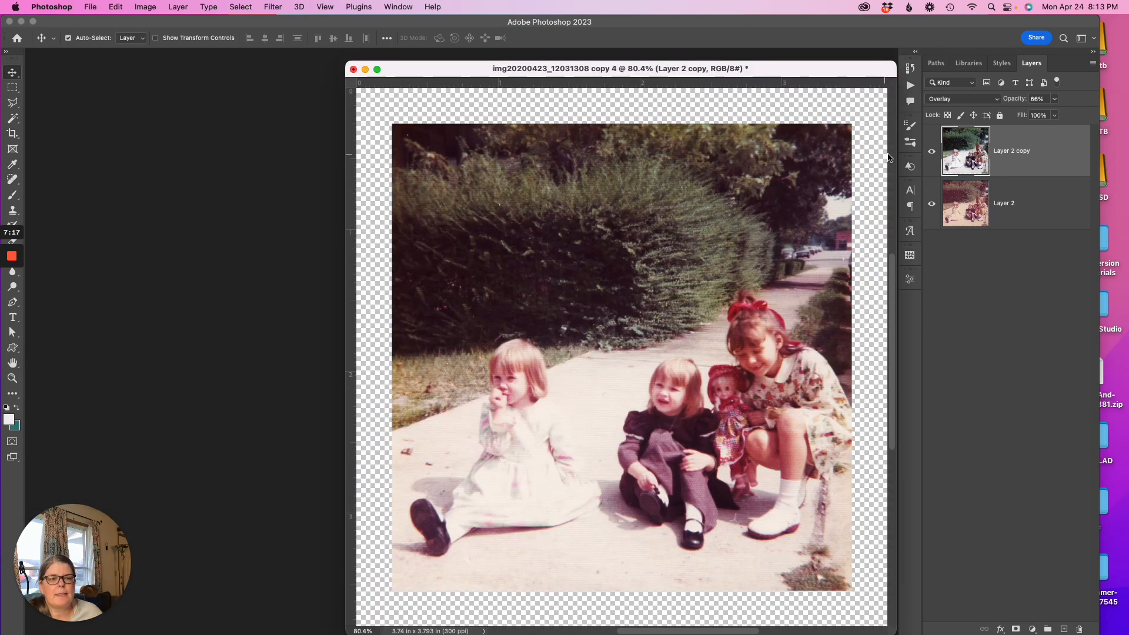
pyautogui.click(932, 154)
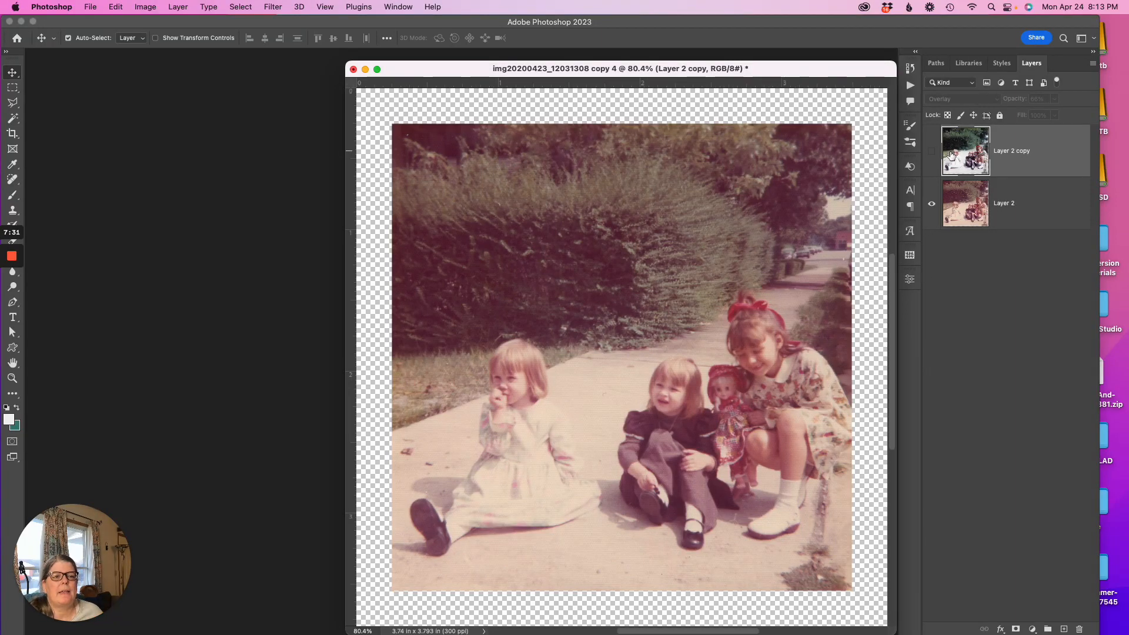
pyautogui.click(931, 151)
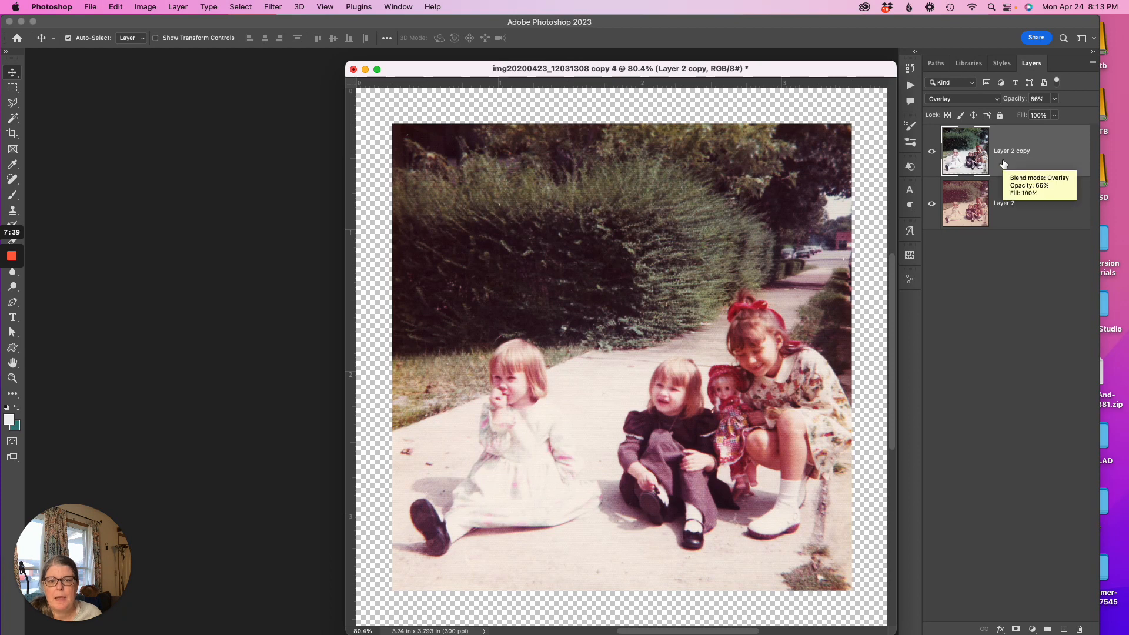
# Examine the automatic tone, contrast and color corrections and the other image adjustments available for the sidewalk photo
pyautogui.click(147, 8)
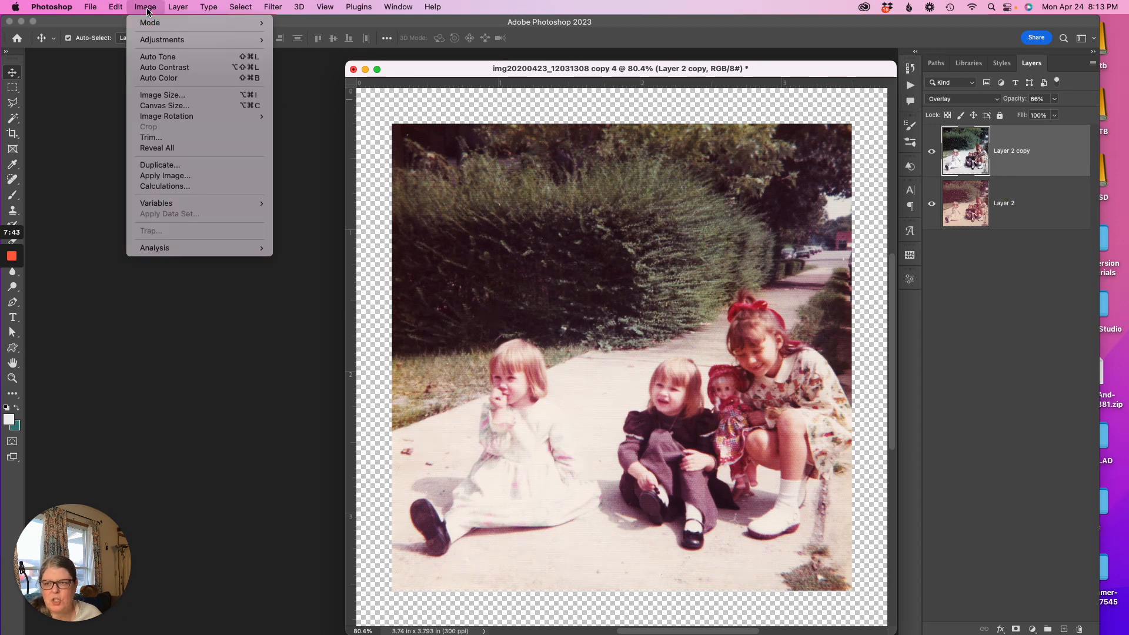
pyautogui.click(158, 78)
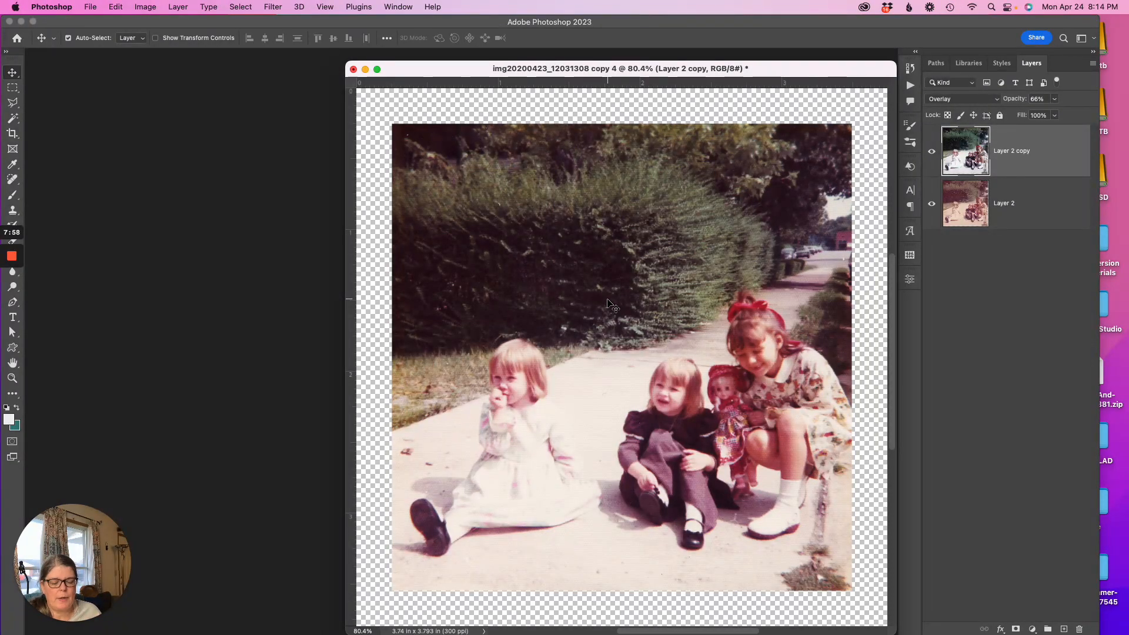
pyautogui.click(149, 7)
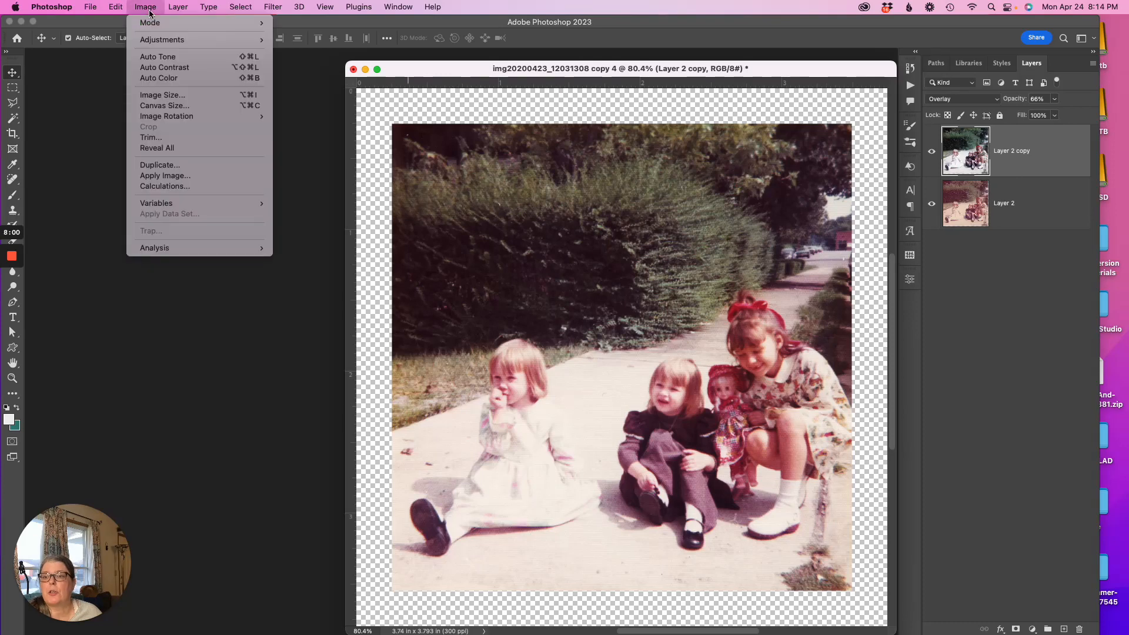
pyautogui.moveTo(159, 39)
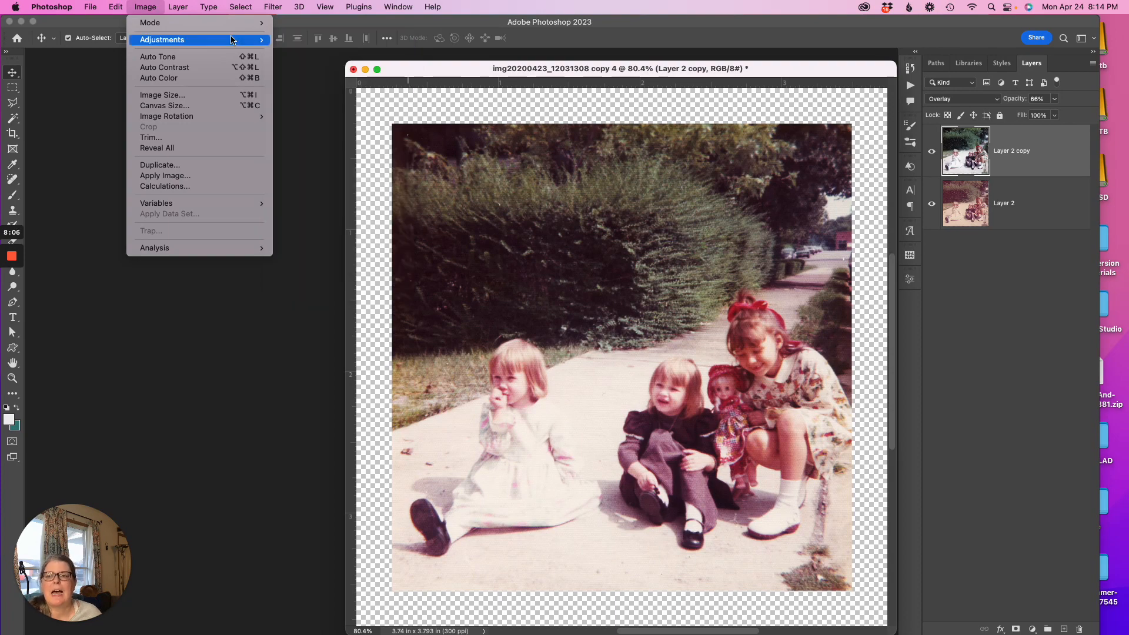
pyautogui.click(154, 14)
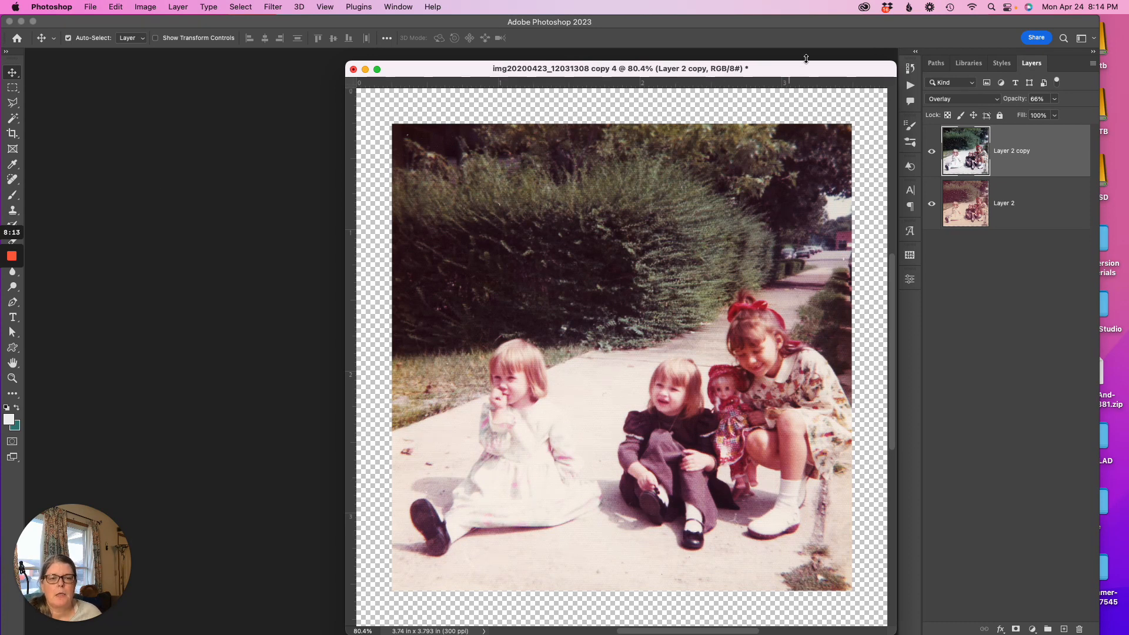
pyautogui.moveTo(797, 71); pyautogui.dragTo(627, 69)
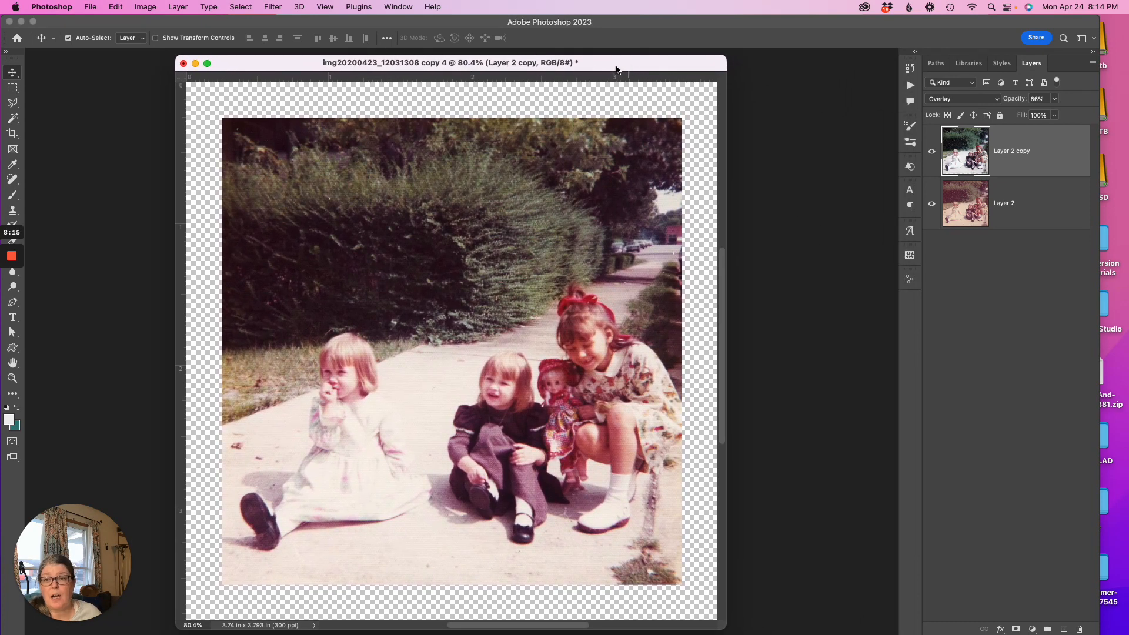
pyautogui.click(147, 8)
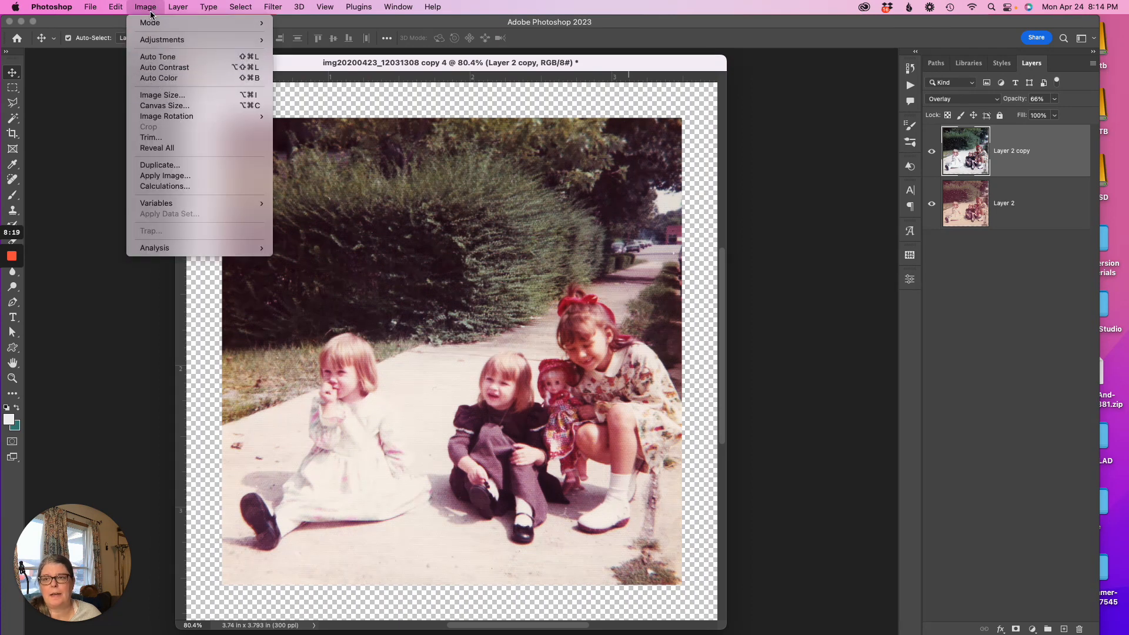
pyautogui.click(150, 9)
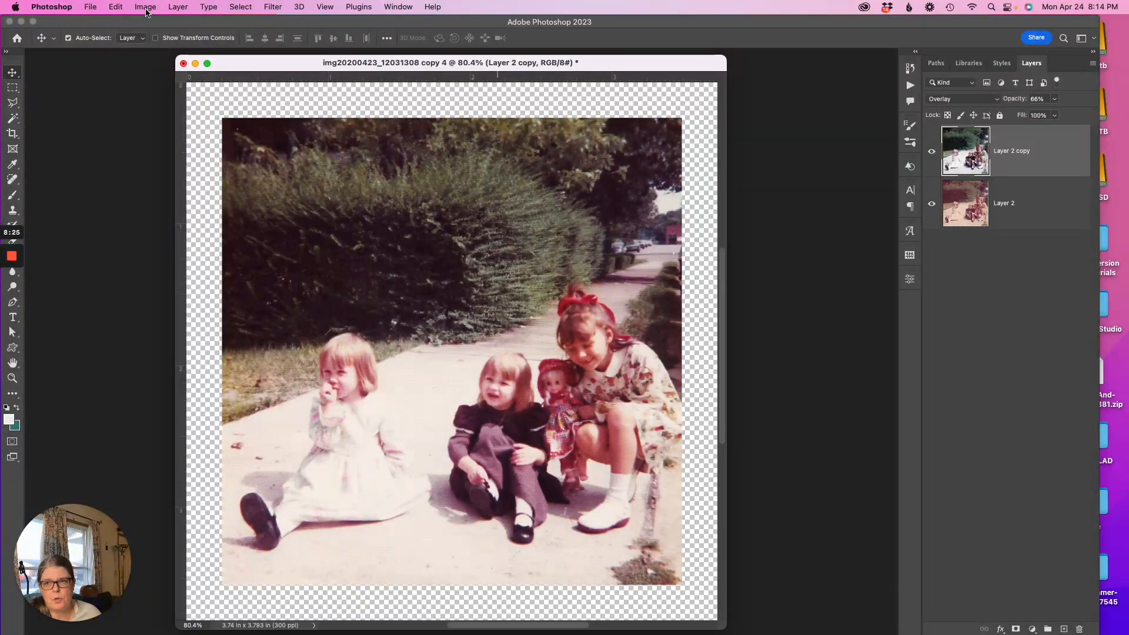
# Merge the sidewalk photo's visible layers and add a white 15 px outside stroke to the merged layer
pyautogui.rightClick(1030, 204)
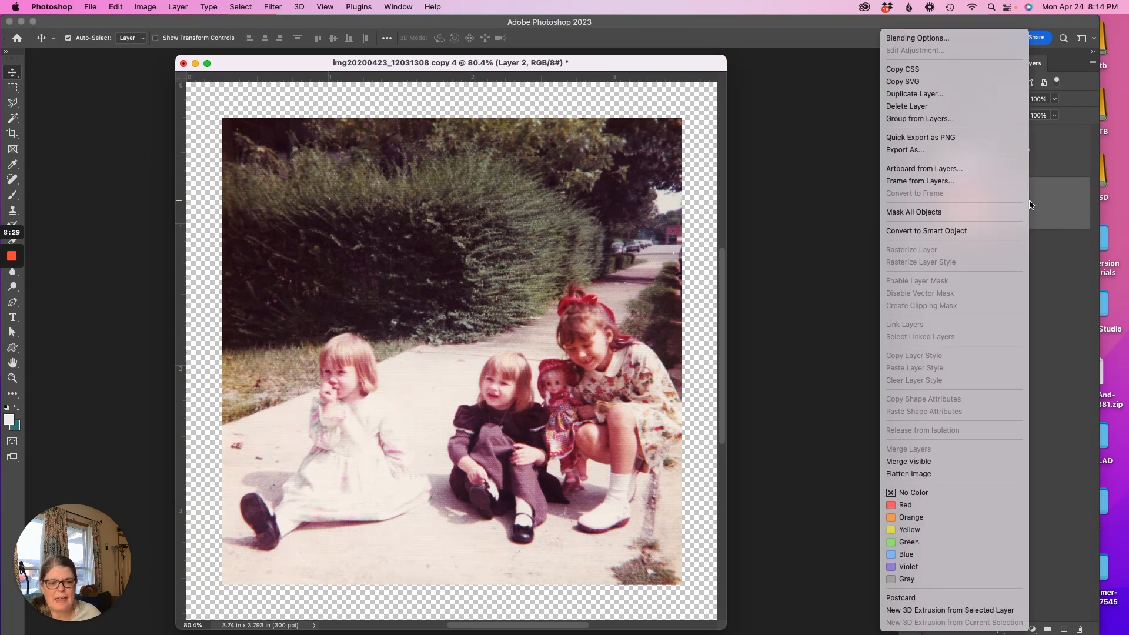
pyautogui.click(961, 461)
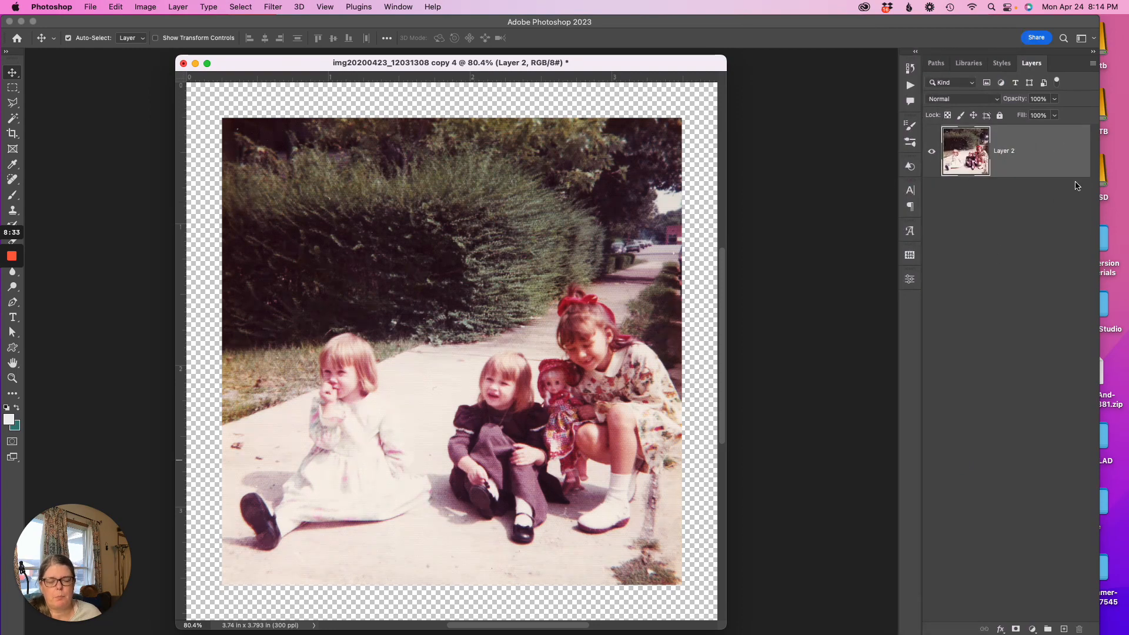
pyautogui.doubleClick(1039, 157)
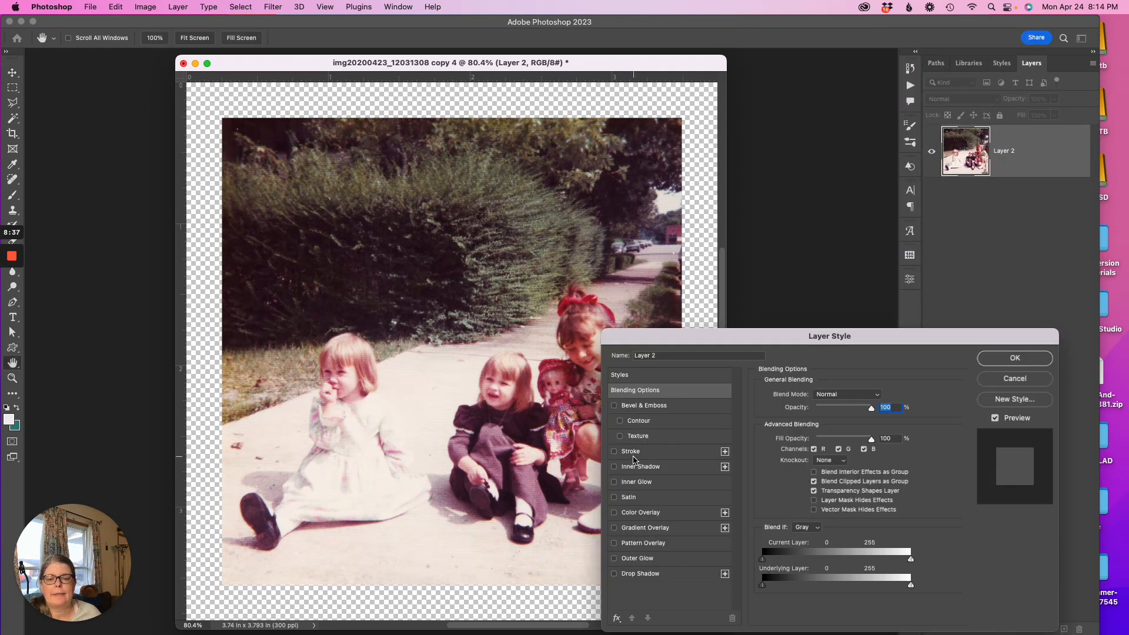
pyautogui.click(633, 453)
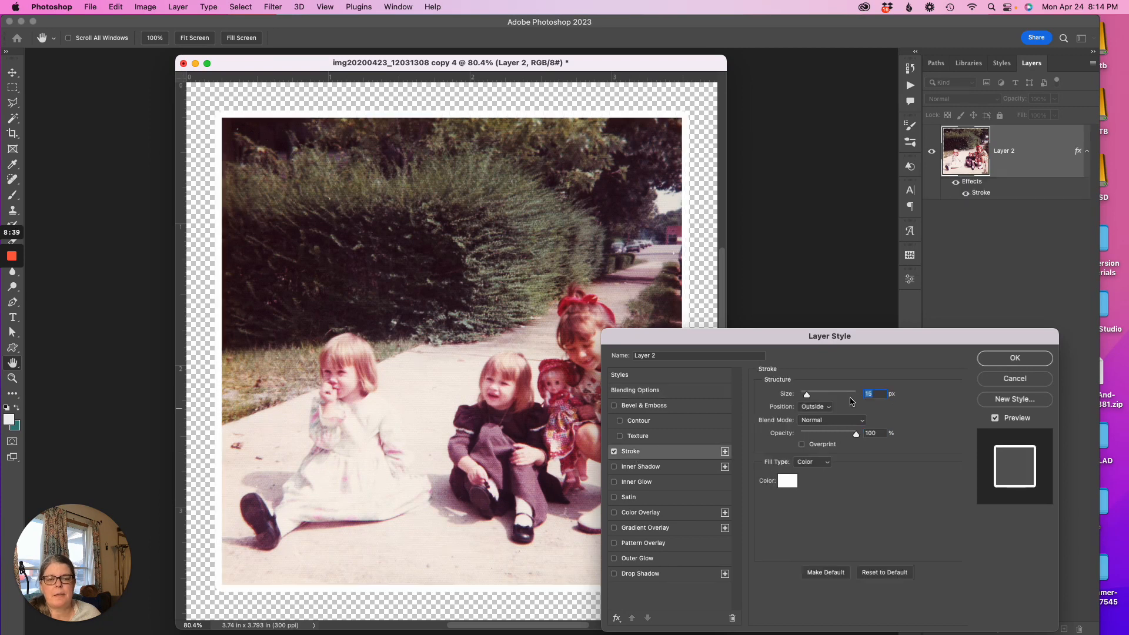
pyautogui.click(1005, 362)
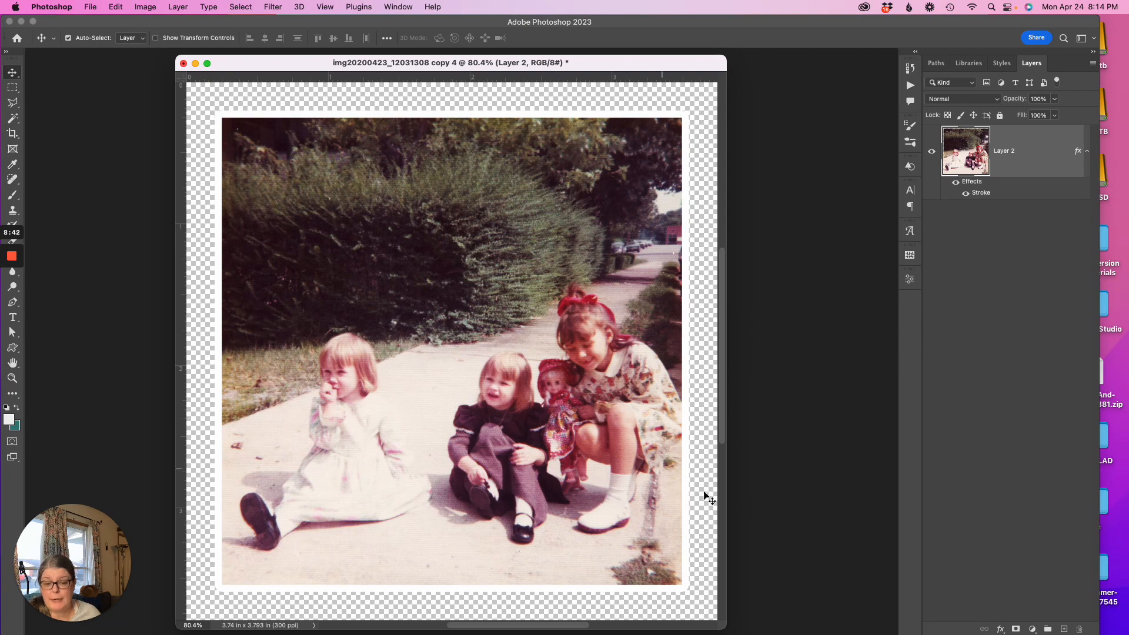
# Copy the stroked sidewalk photo into the Untitled-1 layout, onto the light blue paper beside the first photo
pyautogui.moveTo(794, 632)
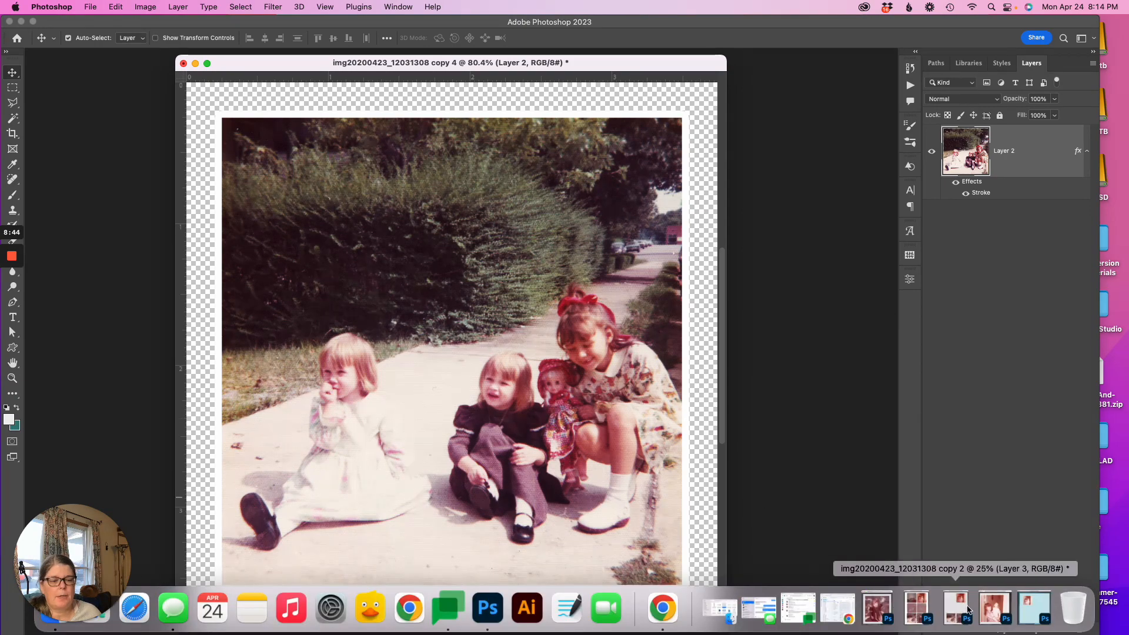
pyautogui.click(1024, 610)
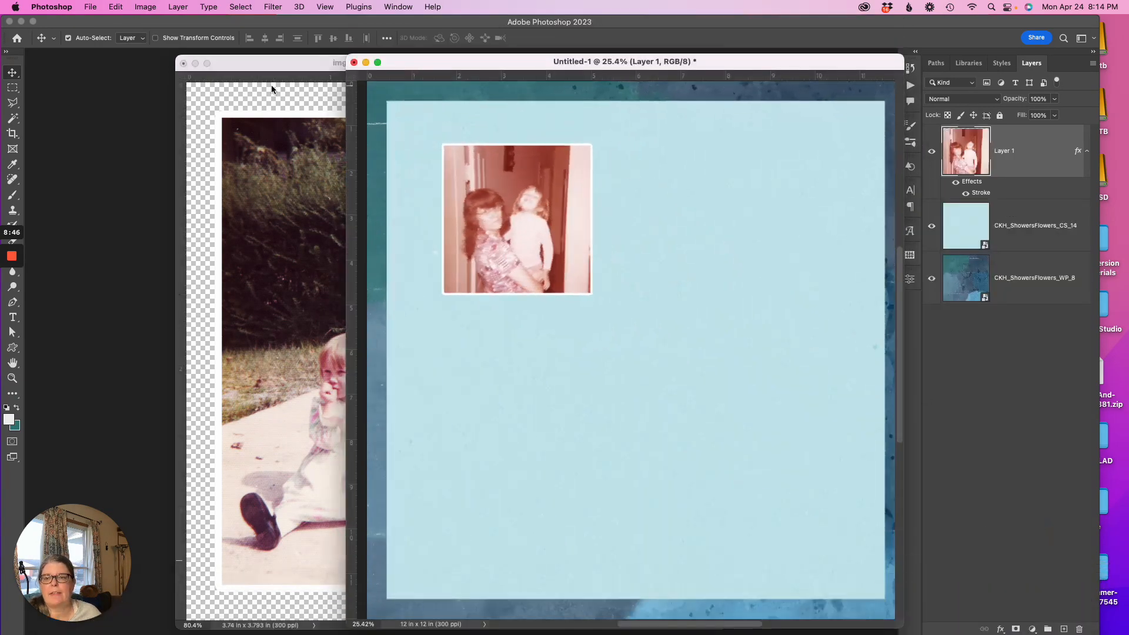
pyautogui.moveTo(286, 73); pyautogui.dragTo(204, 70)
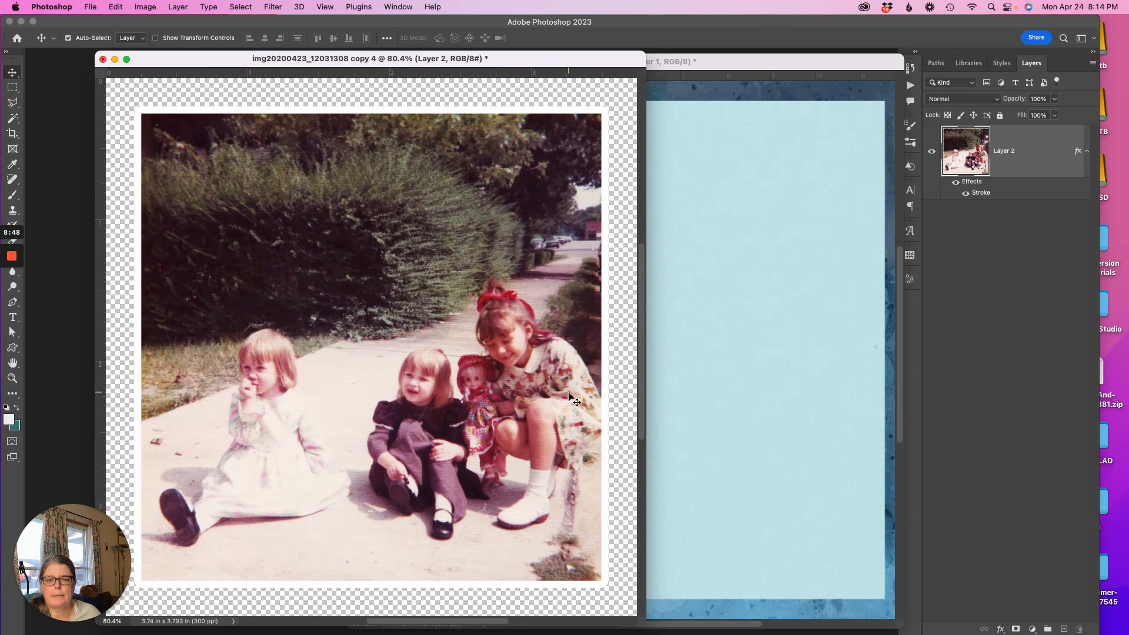
pyautogui.click(725, 451)
pyautogui.moveTo(725, 451); pyautogui.dragTo(746, 367)
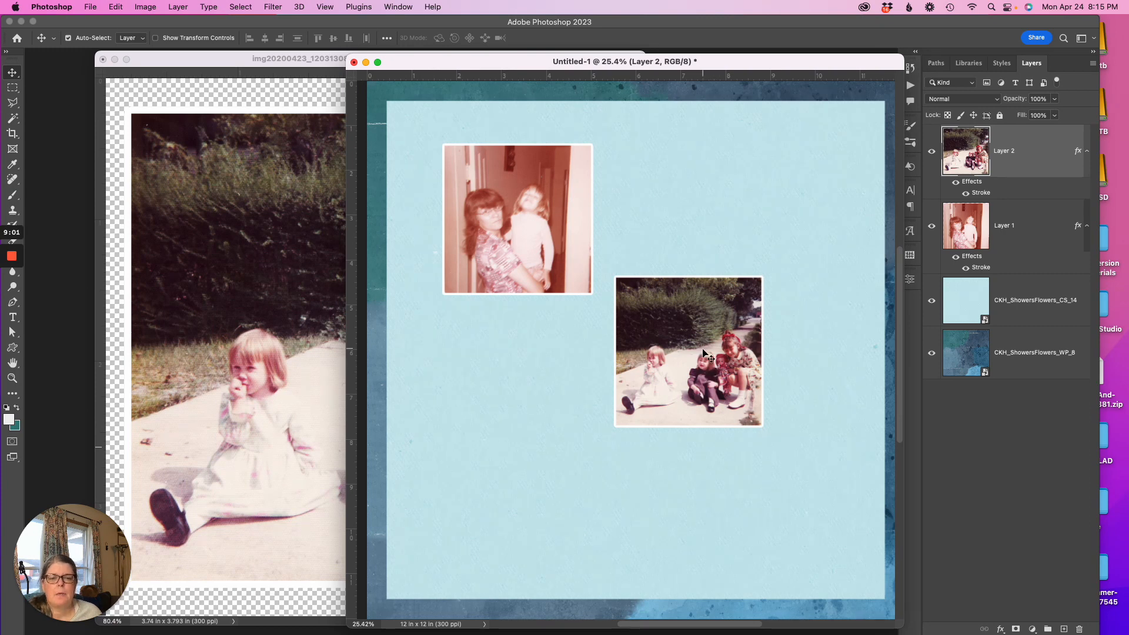
# Move the sidewalk photo below the first photo and scale it down proportionally to about two-thirds of its size
pyautogui.moveTo(703, 348); pyautogui.dragTo(611, 416)
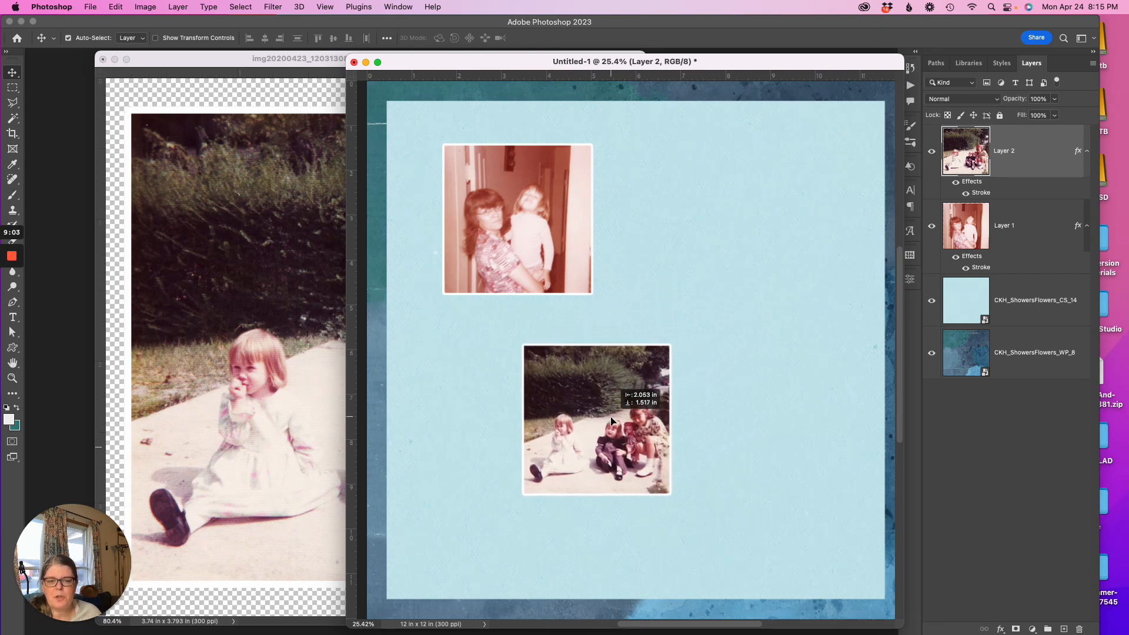
pyautogui.press('super+t')
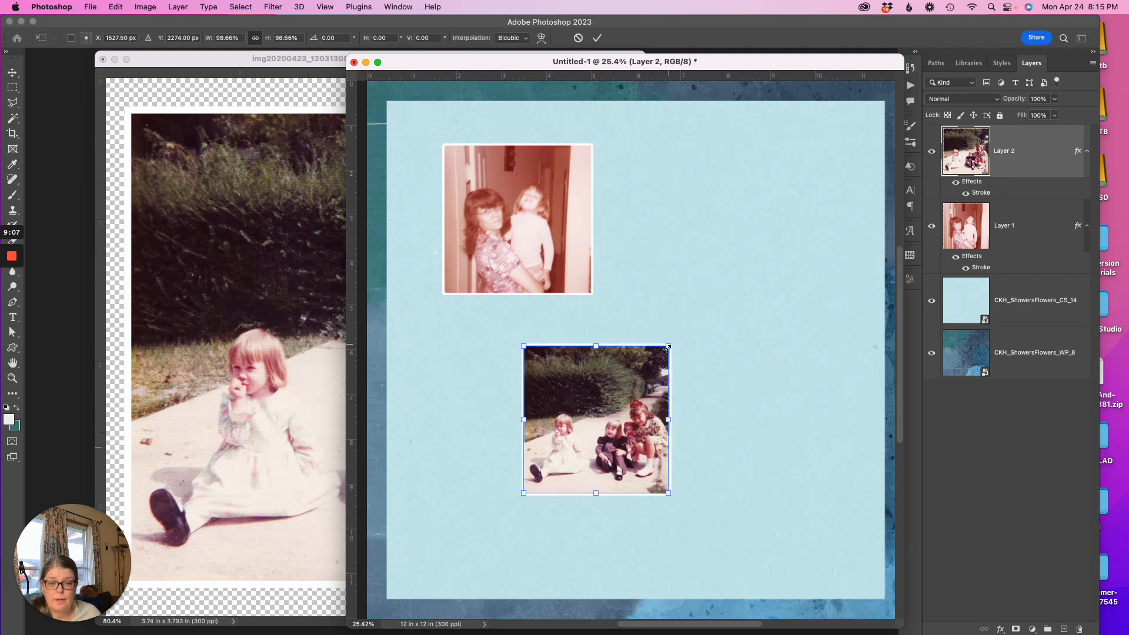
pyautogui.moveTo(669, 345); pyautogui.dragTo(588, 354)
pyautogui.press('Return')
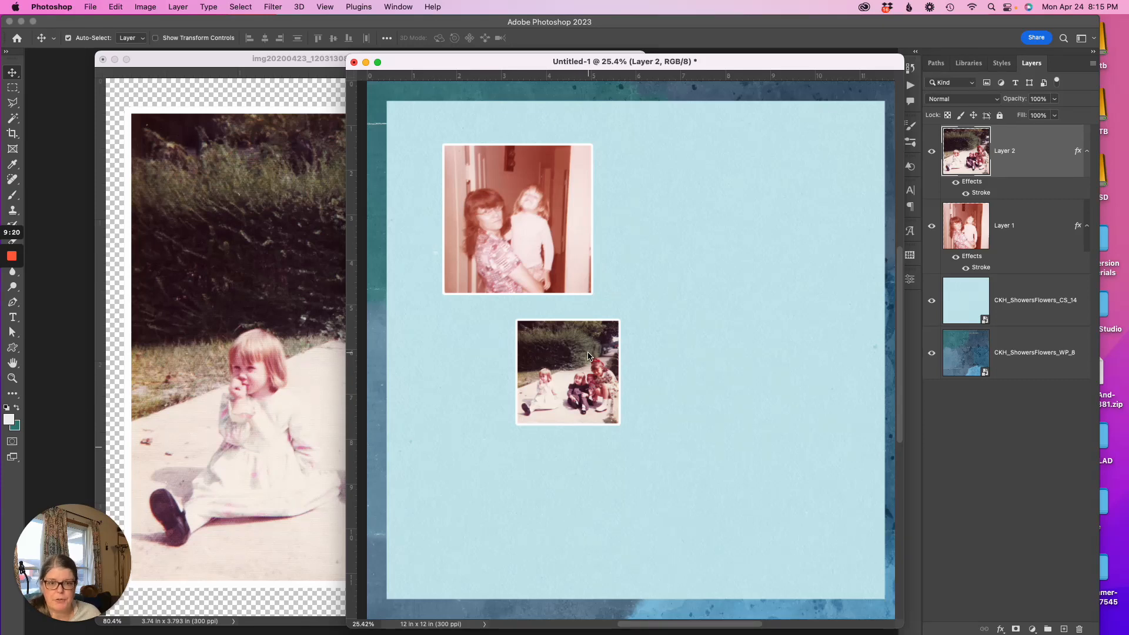
# Hide Layer 1 and duplicate the small sidewalk photo twice to form a horizontal row of three
pyautogui.click(932, 226)
pyautogui.moveTo(599, 367); pyautogui.dragTo(805, 368)
pyautogui.press('super+j')
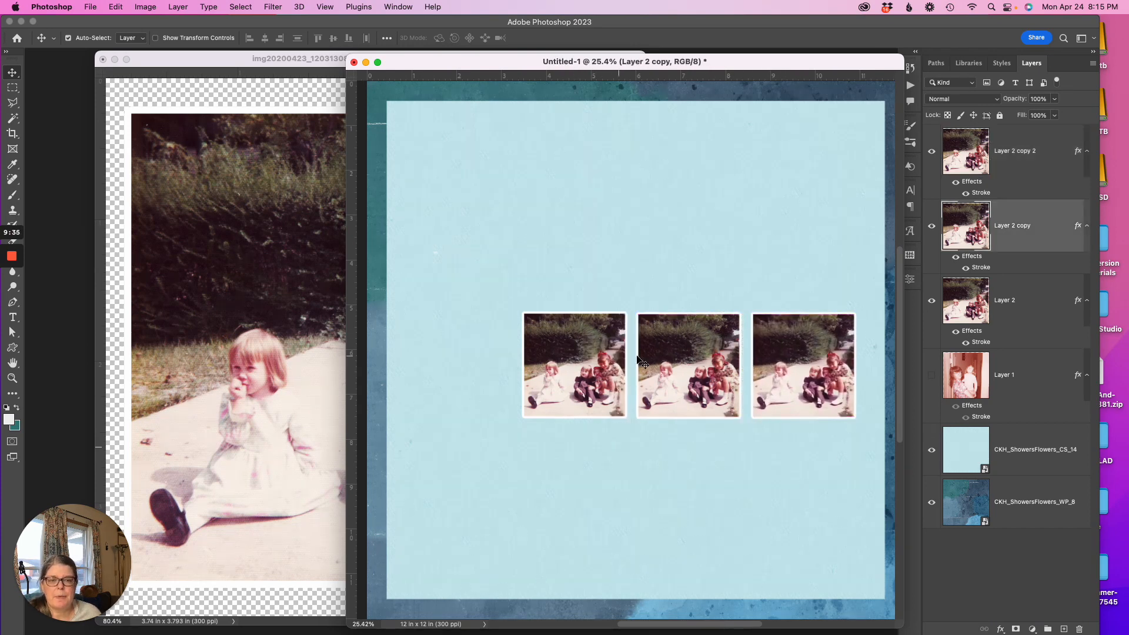
# Select Layer 2 and its two copies and align the three photos by their vertical centers
pyautogui.click(954, 298)
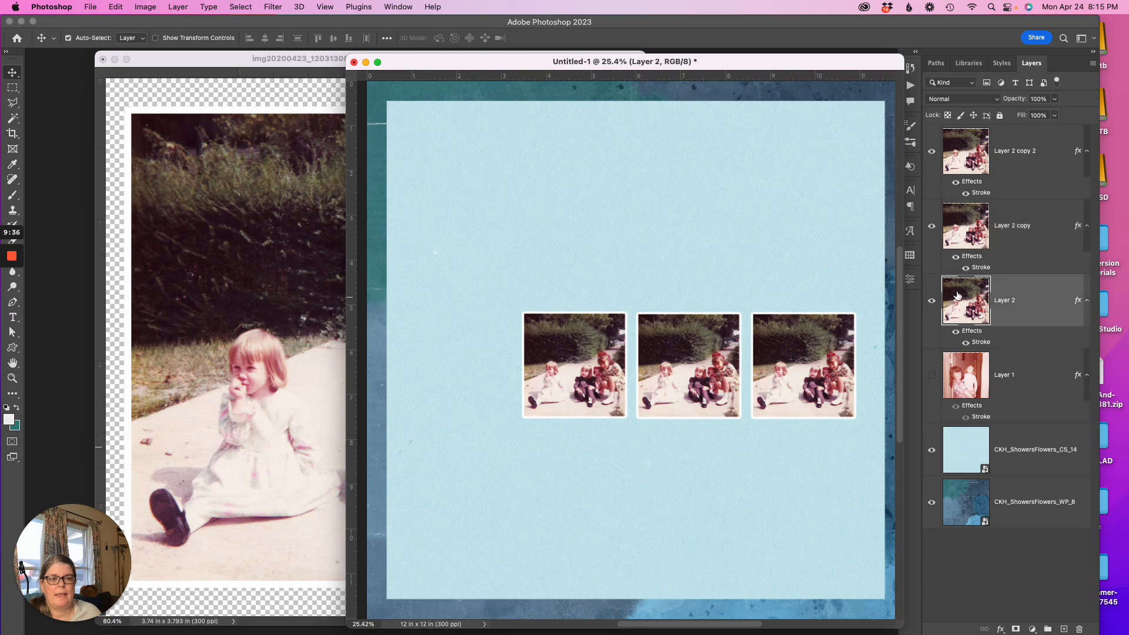
pyautogui.keyDown('shift'); pyautogui.click(977, 228); pyautogui.keyUp('shift')
pyautogui.keyDown('shift'); pyautogui.click(966, 166); pyautogui.keyUp('shift')
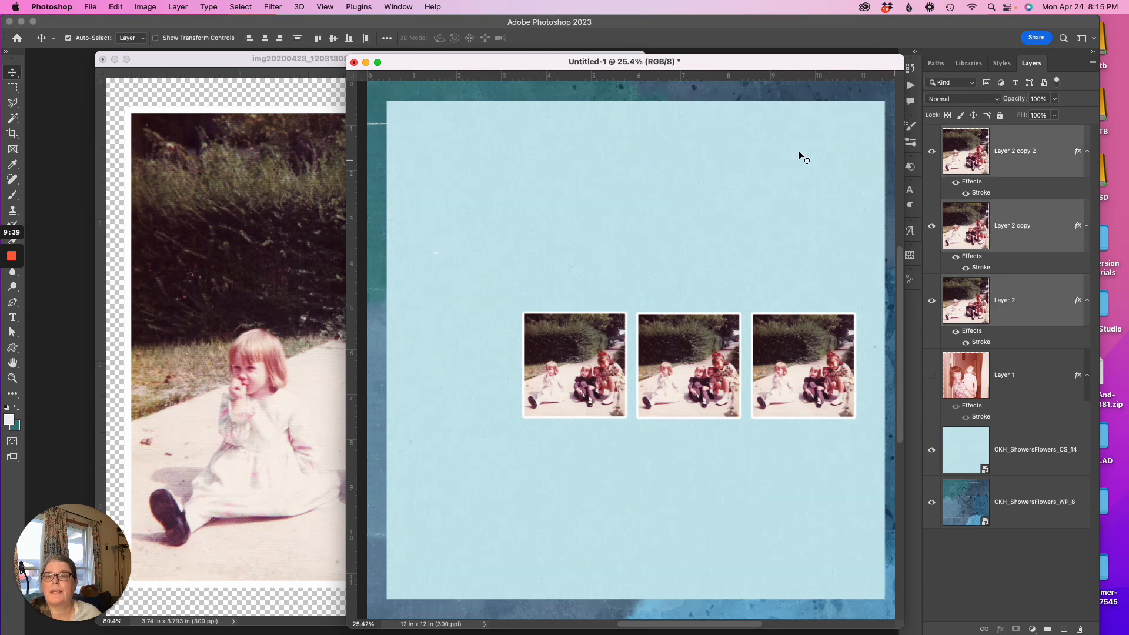
pyautogui.click(334, 38)
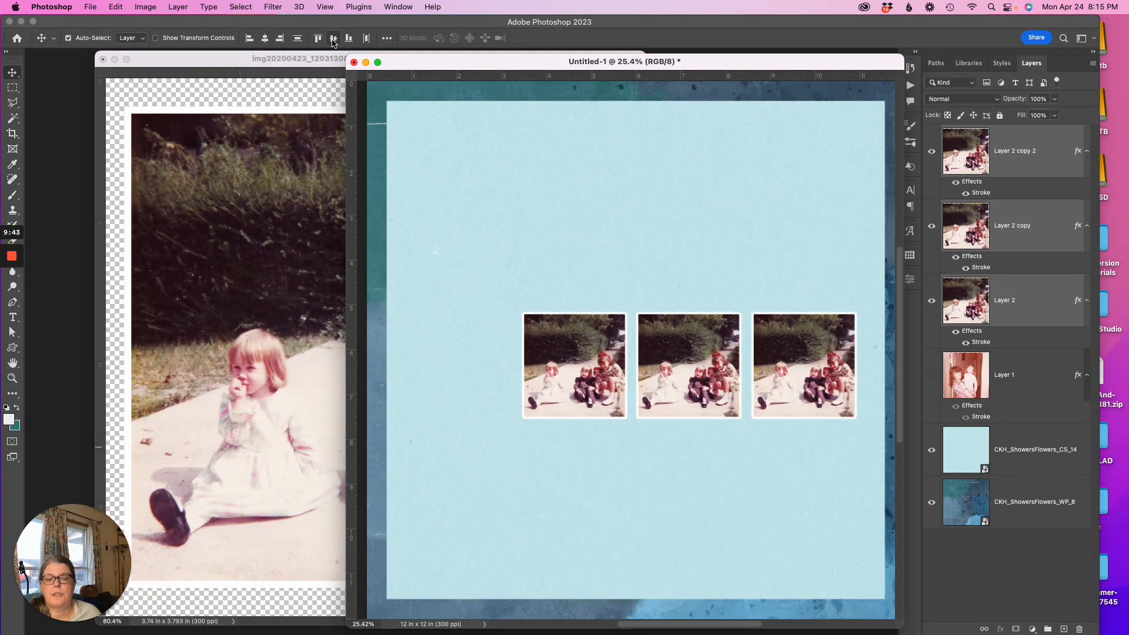
# Distribute the row of three sidewalk photos evenly in the horizontal direction and deselect their layers by selecting the light blue paper
pyautogui.click(366, 38)
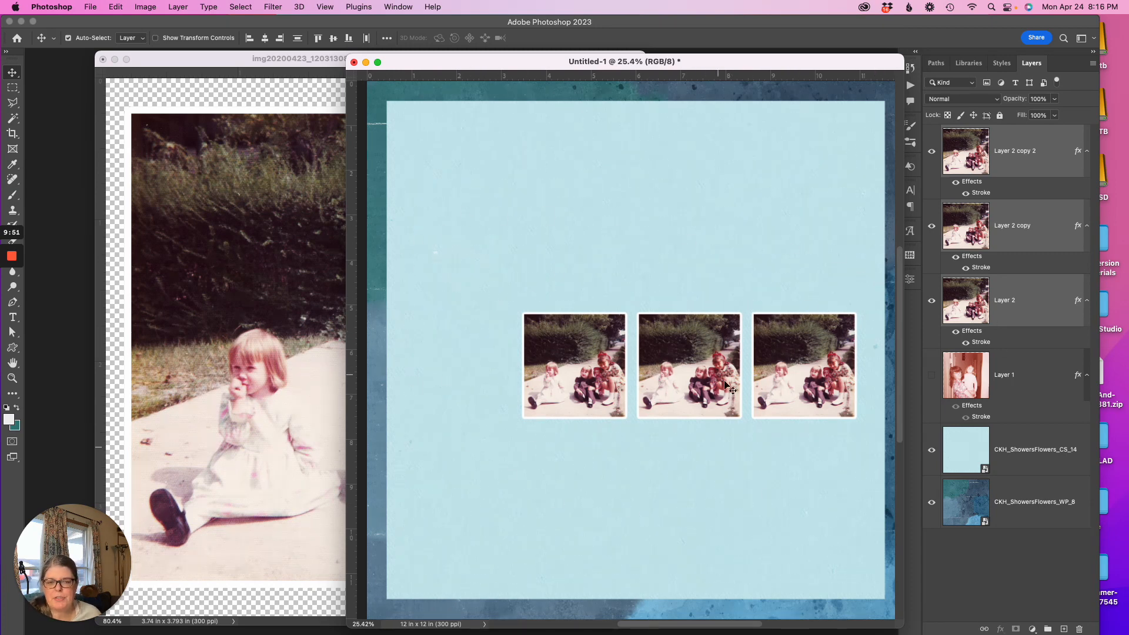
pyautogui.click(738, 465)
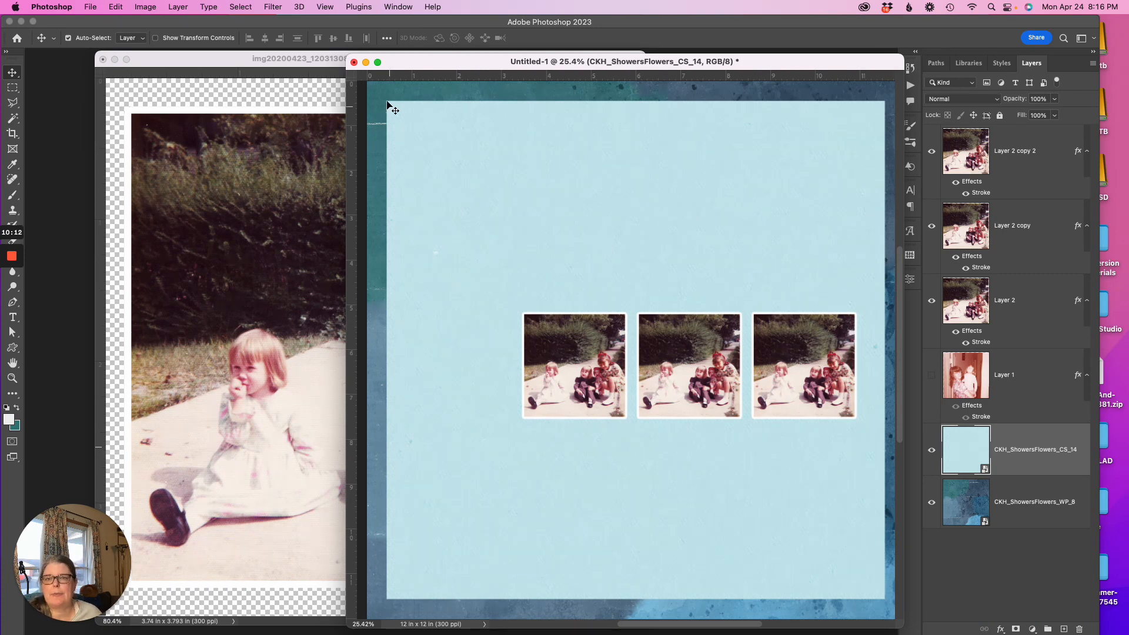
# Minimize the layout and sidewalk photo documents and bring up the photo document img20200423_12031308 copy 3 in the middle of the workspace
pyautogui.click(365, 62)
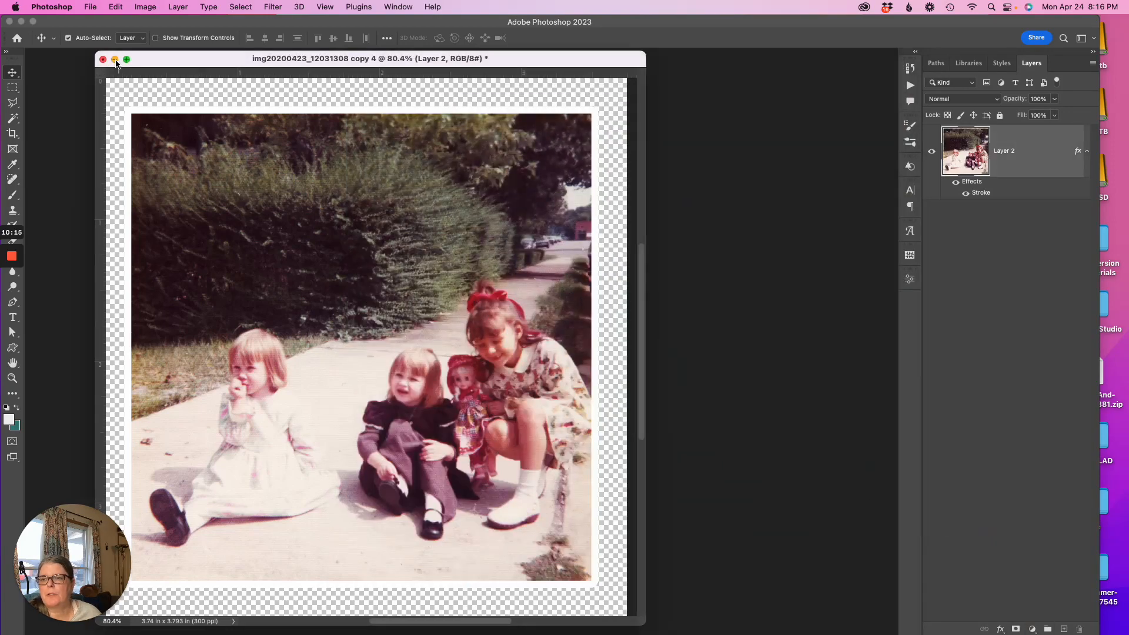
pyautogui.click(114, 59)
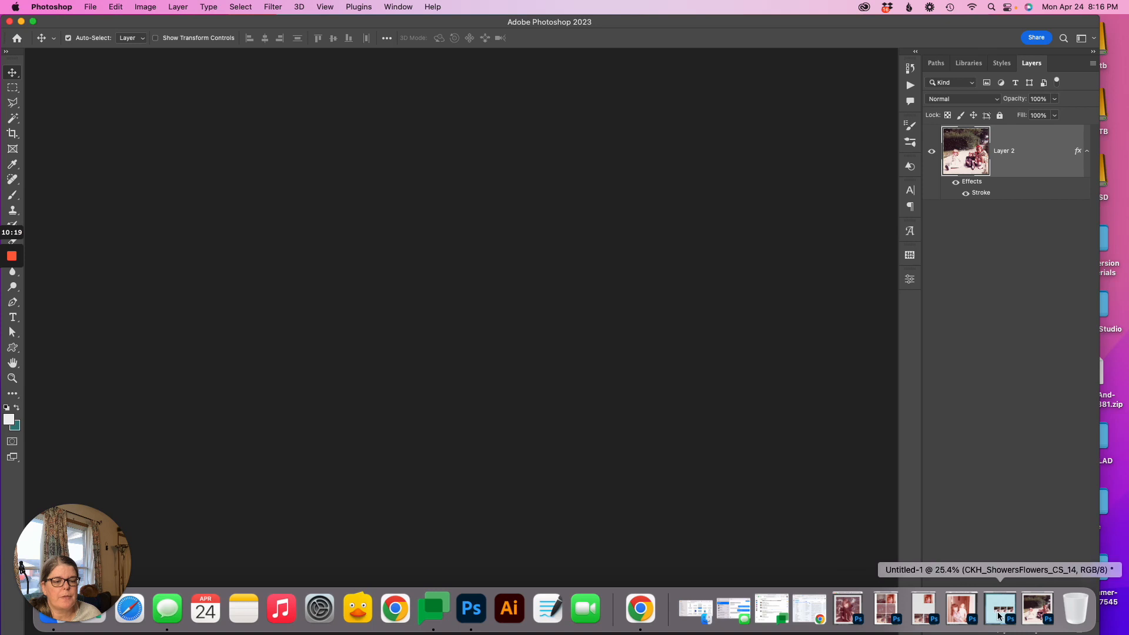
pyautogui.click(848, 609)
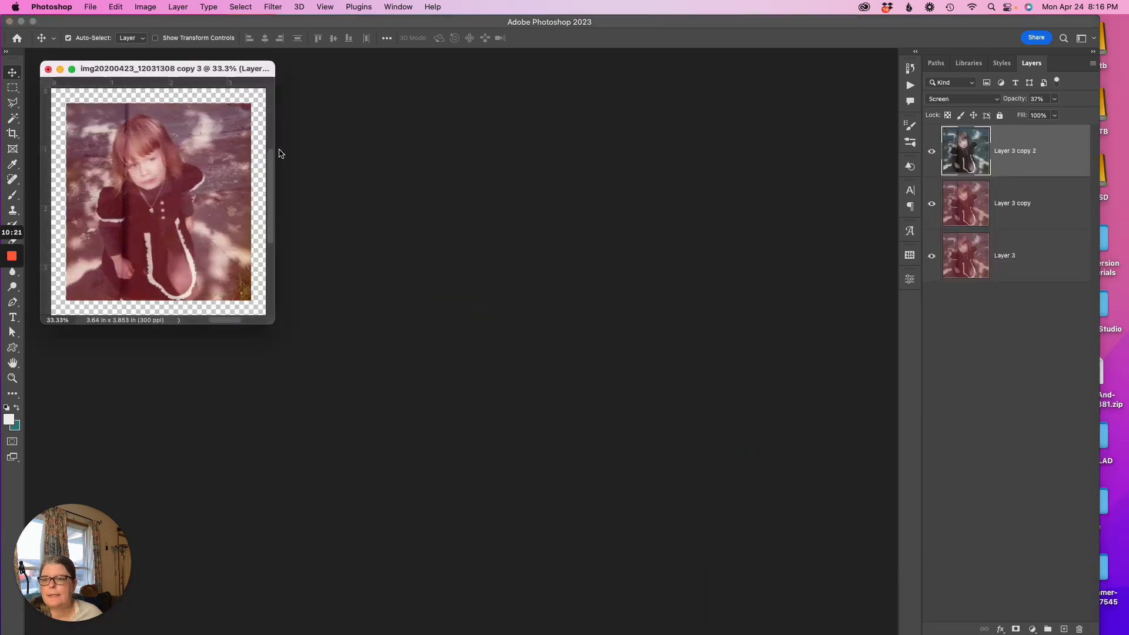
pyautogui.moveTo(219, 75); pyautogui.dragTo(507, 151)
# Hide Layer 3 copy 2 and Layer 3 copy and enlarge the photo to examine the original Layer 3 scan
pyautogui.click(931, 151)
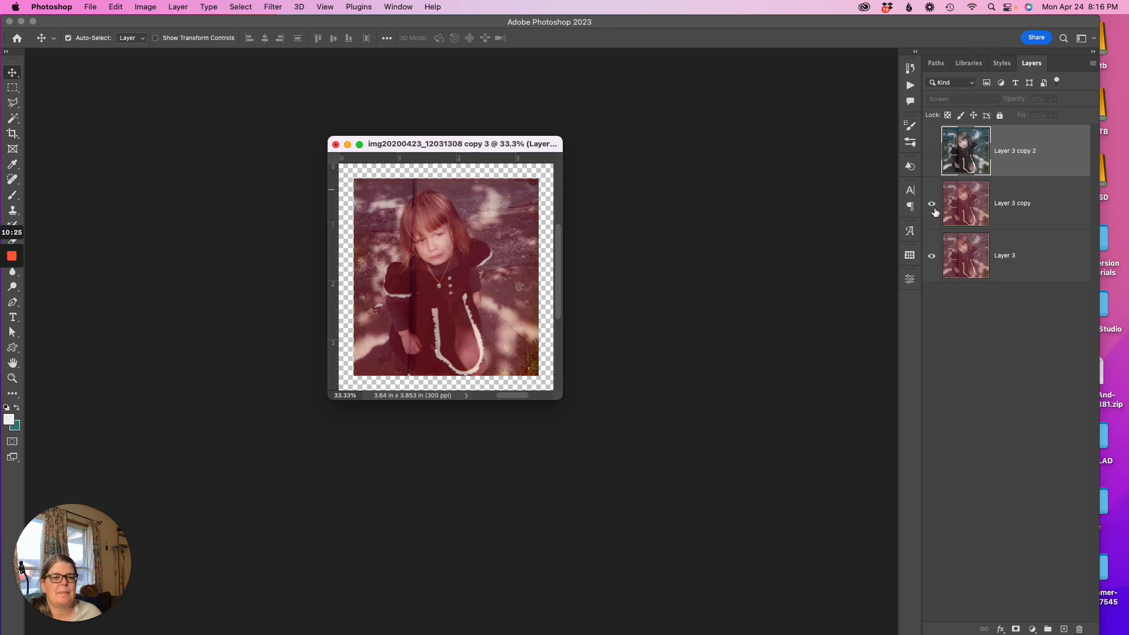
pyautogui.click(931, 203)
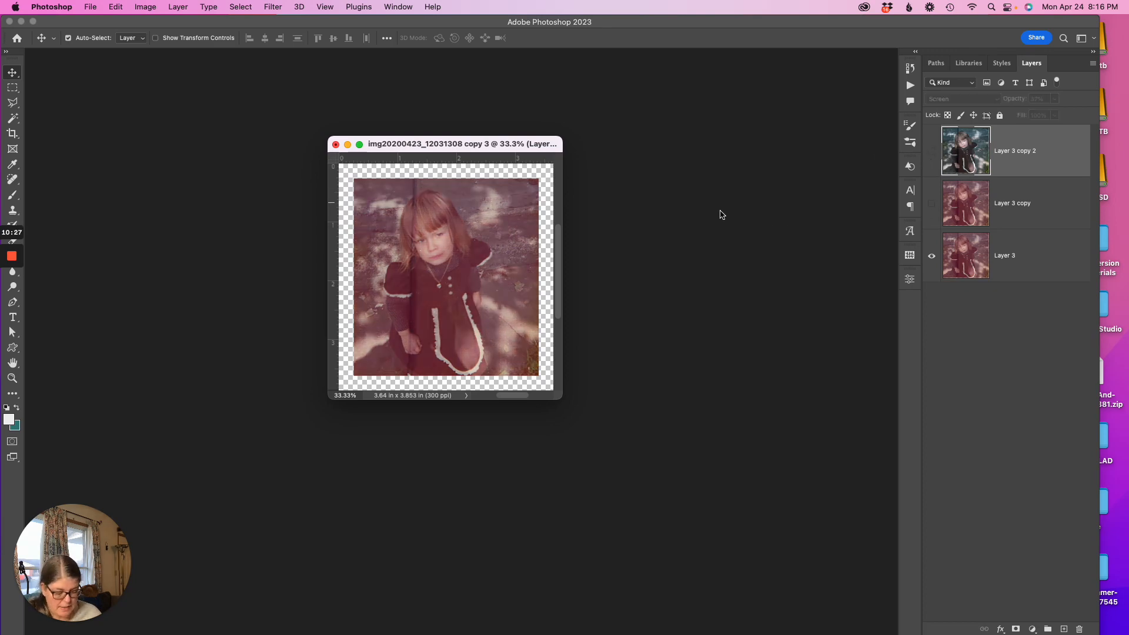
pyautogui.press('super+0')
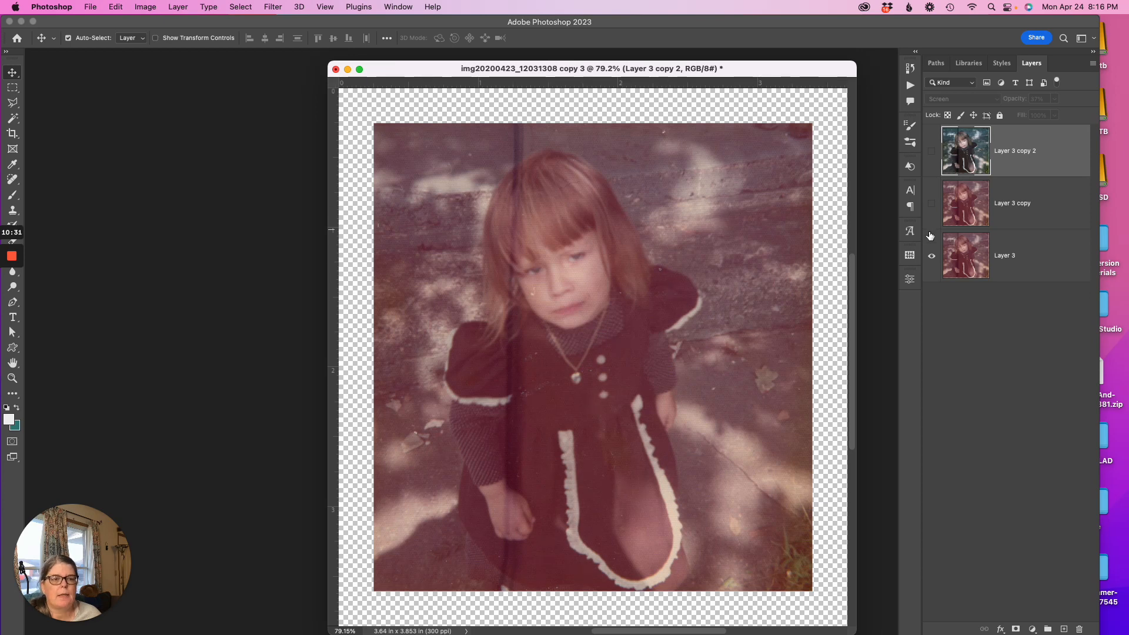
# Show Layer 3 copy and Layer 3 copy 2 one at a time to examine what each blended layer adds to the photo
pyautogui.click(964, 259)
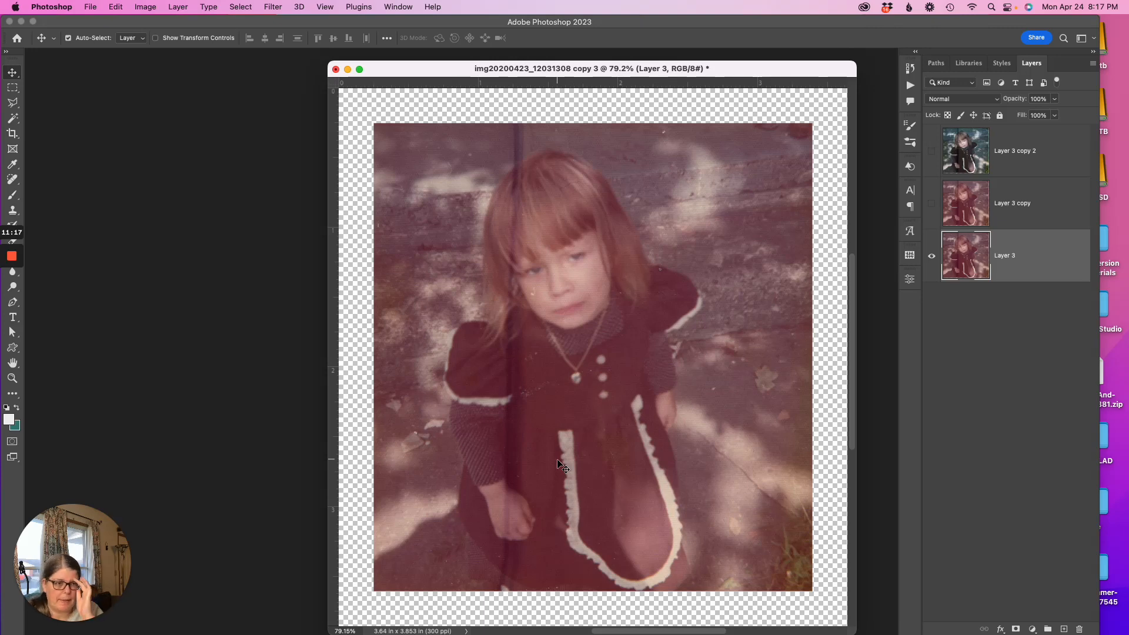
pyautogui.click(959, 213)
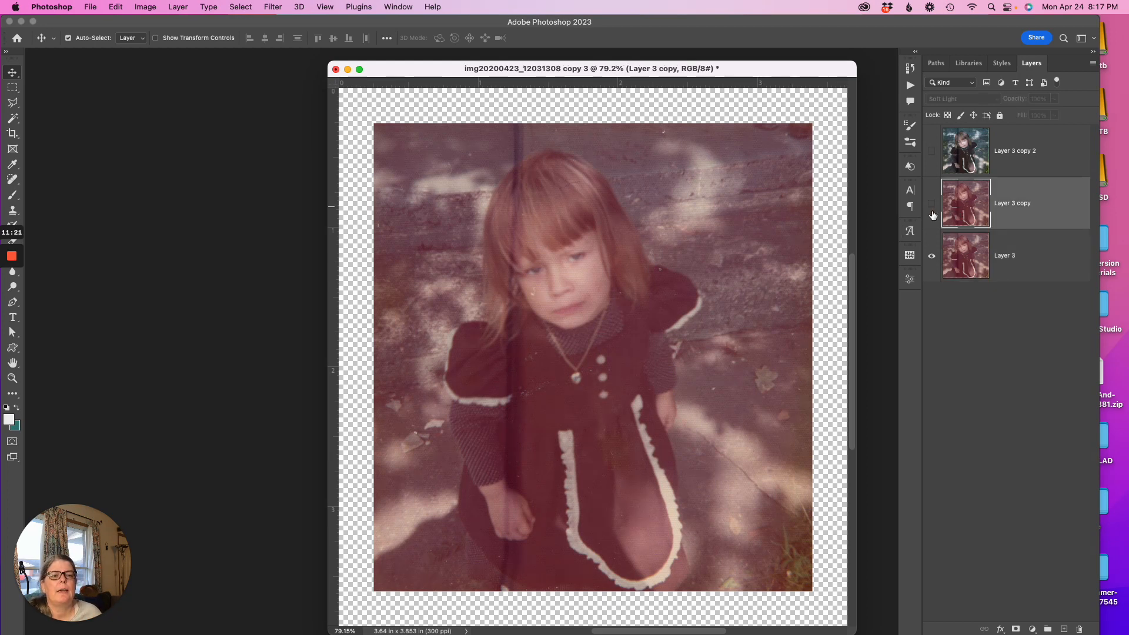
pyautogui.click(932, 204)
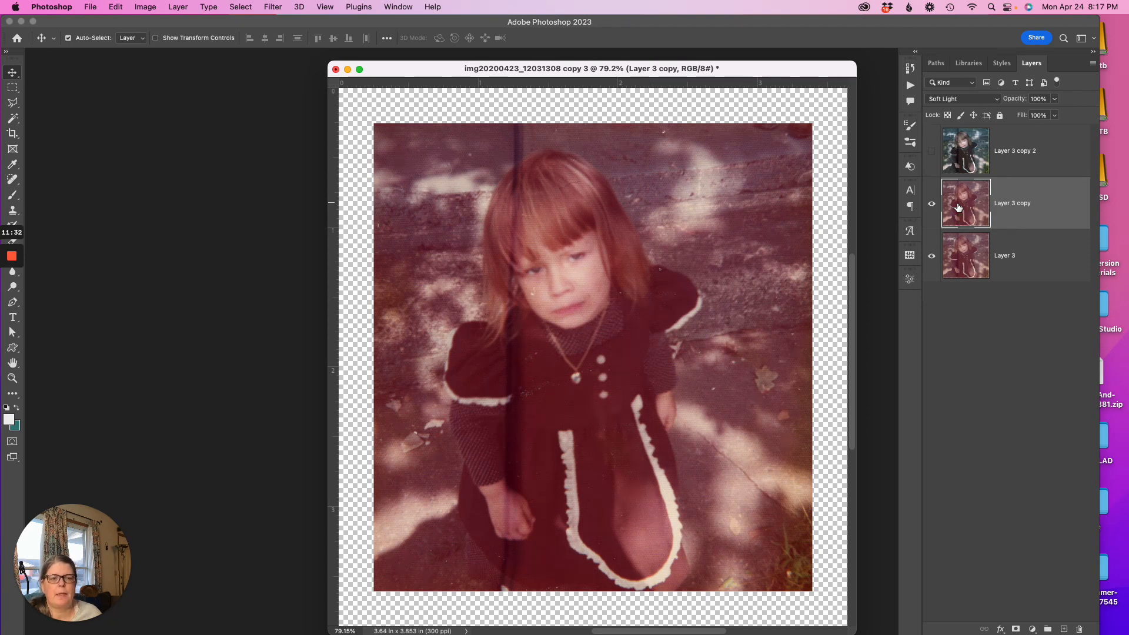
pyautogui.click(949, 156)
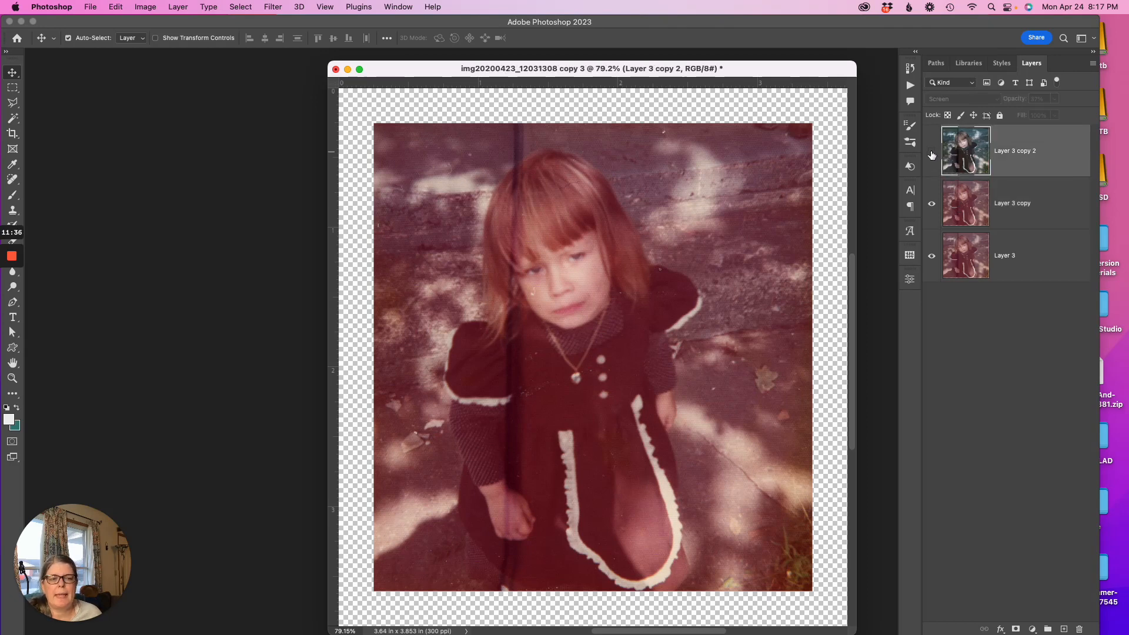
pyautogui.click(931, 155)
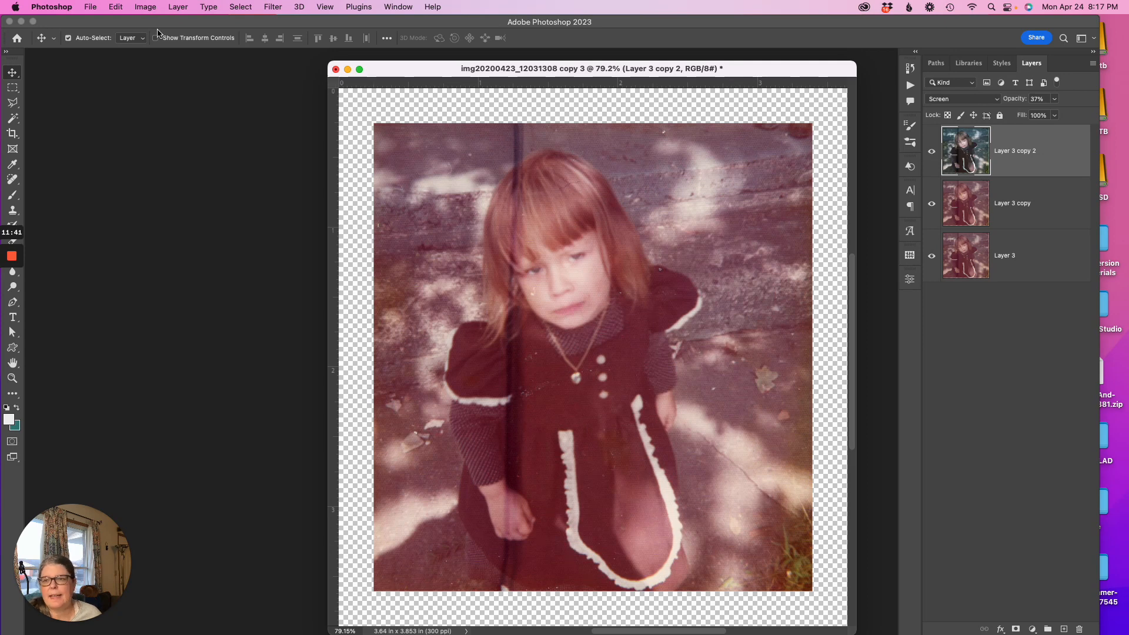
pyautogui.click(147, 8)
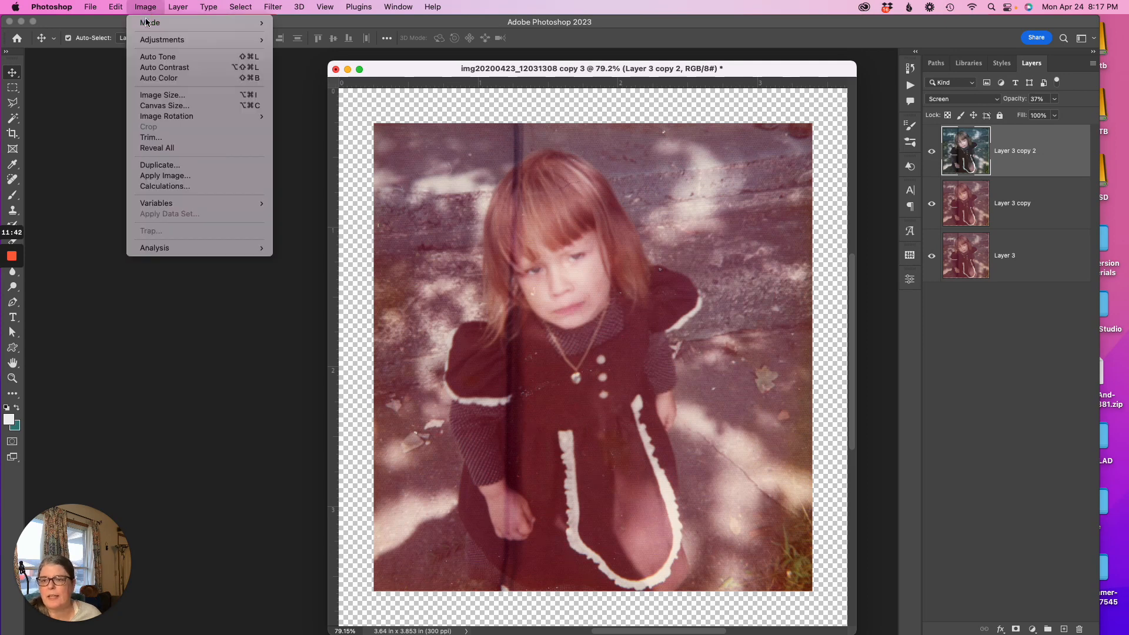
pyautogui.click(151, 78)
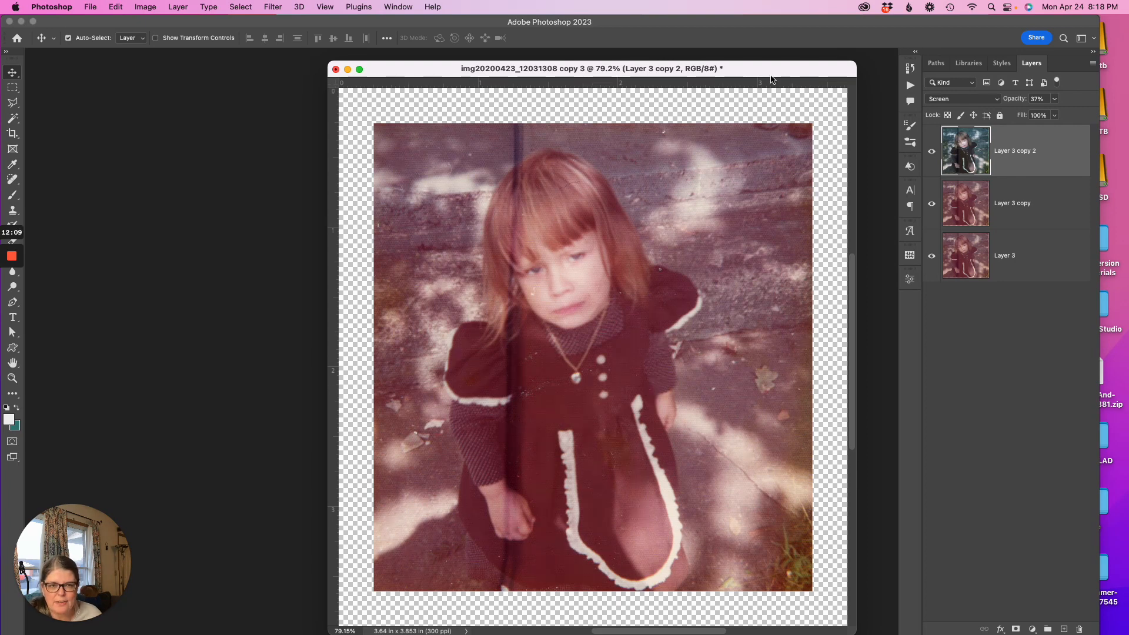
pyautogui.moveTo(772, 75); pyautogui.dragTo(615, 76)
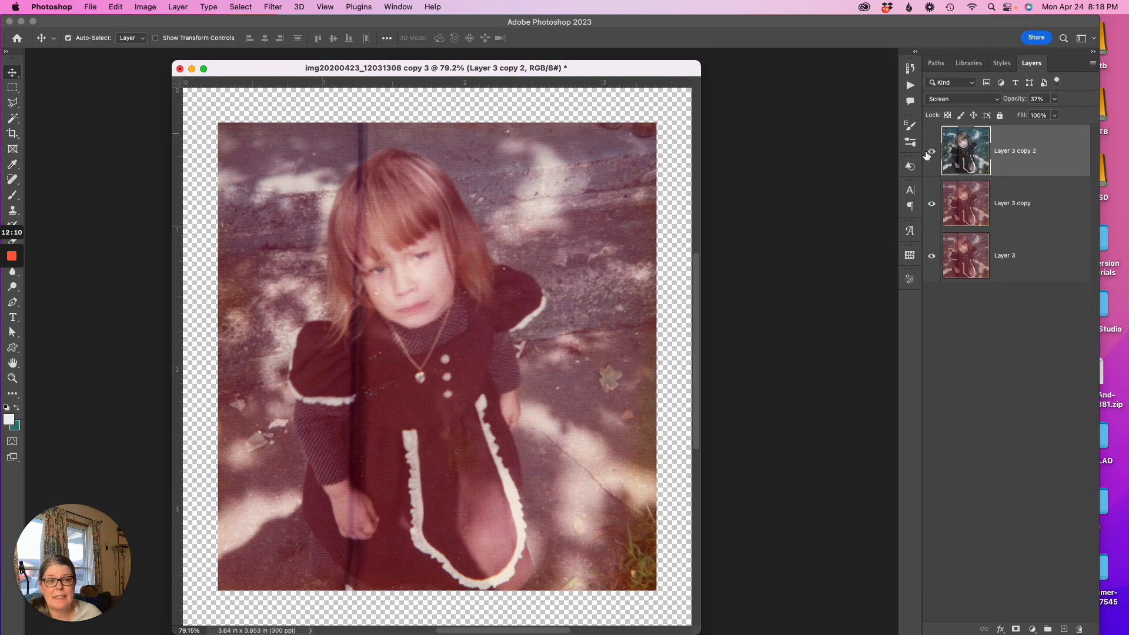
pyautogui.moveTo(930, 154)
pyautogui.mouseDown()
pyautogui.moveTo(927, 210)
pyautogui.moveTo(929, 163)
pyautogui.mouseUp()
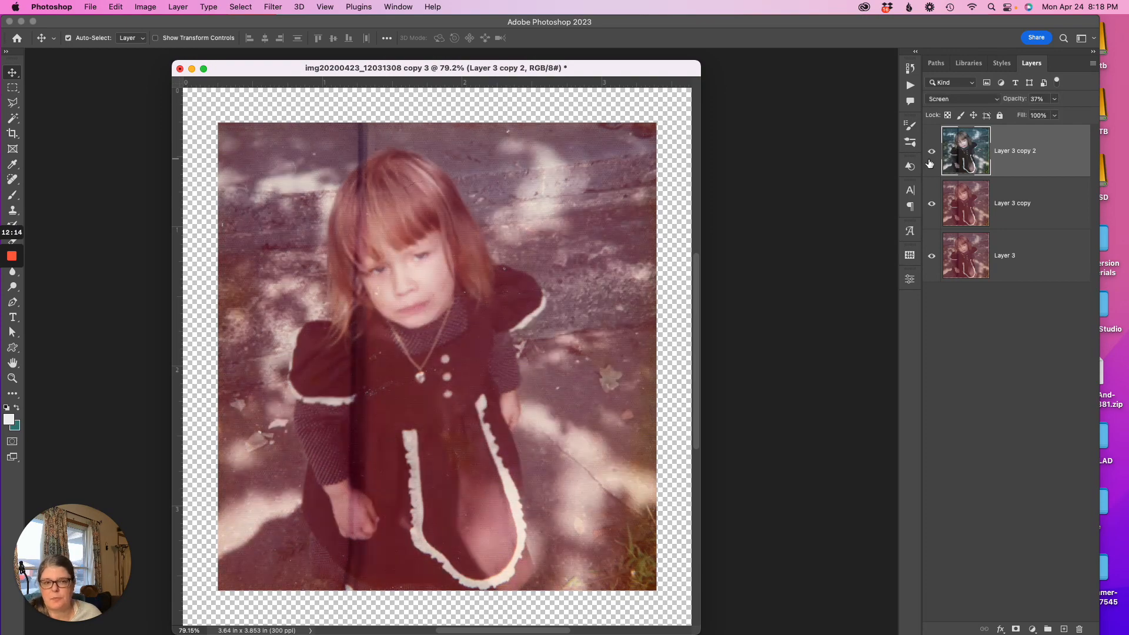
# Merge the visible photo layers into one and add a white outside Stroke layer style to it
pyautogui.rightClick(1036, 250)
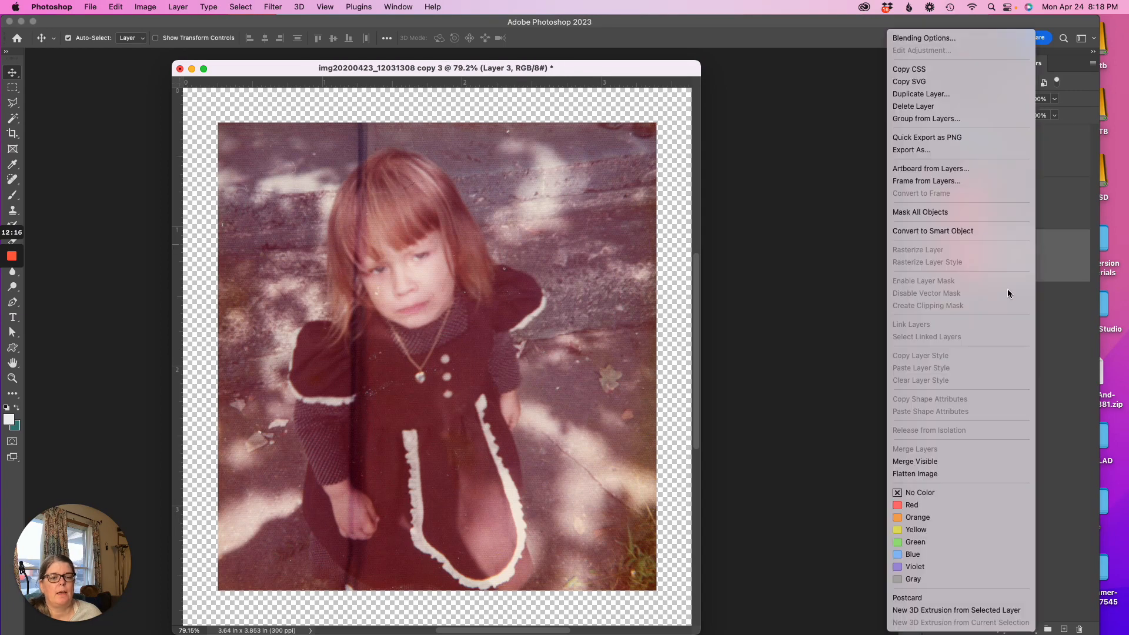
pyautogui.click(949, 461)
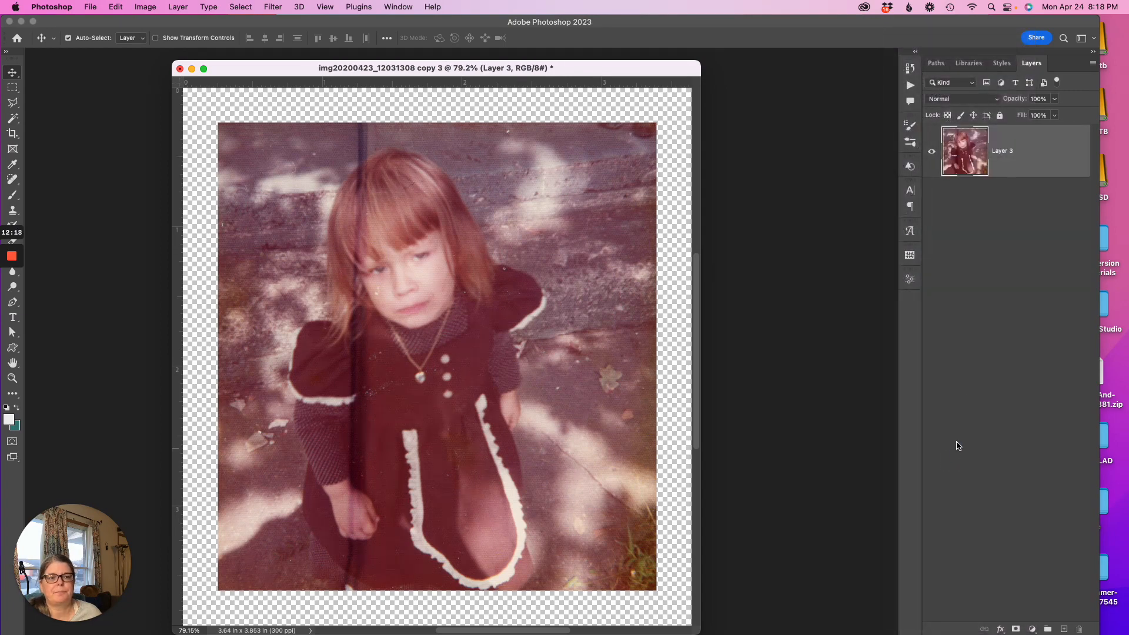
pyautogui.doubleClick(1028, 155)
pyautogui.click(630, 453)
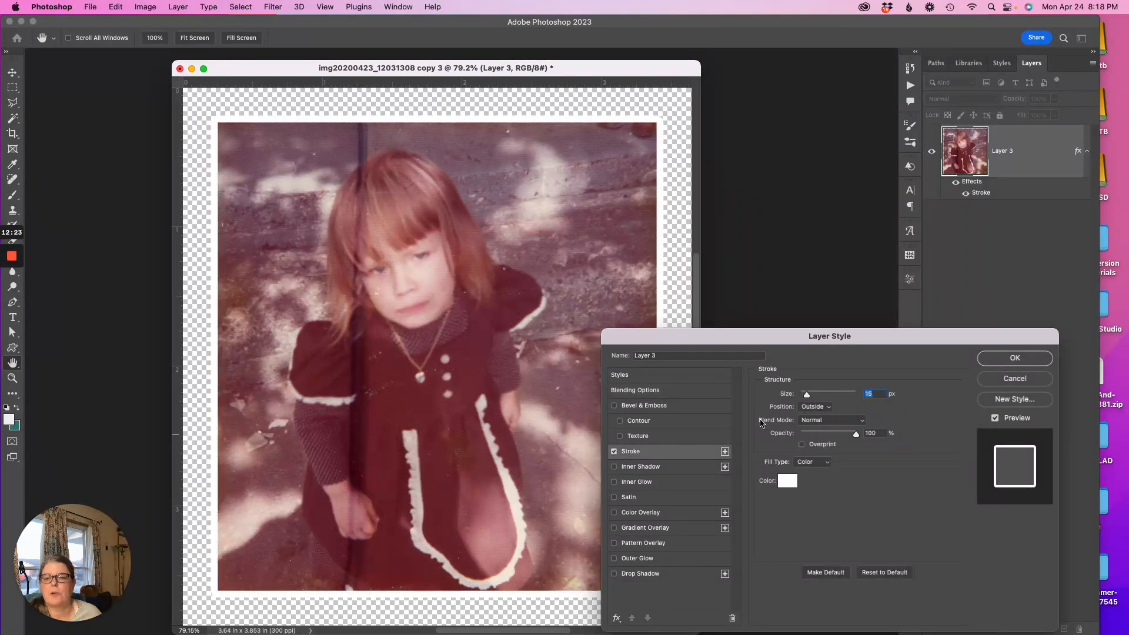
pyautogui.click(1011, 360)
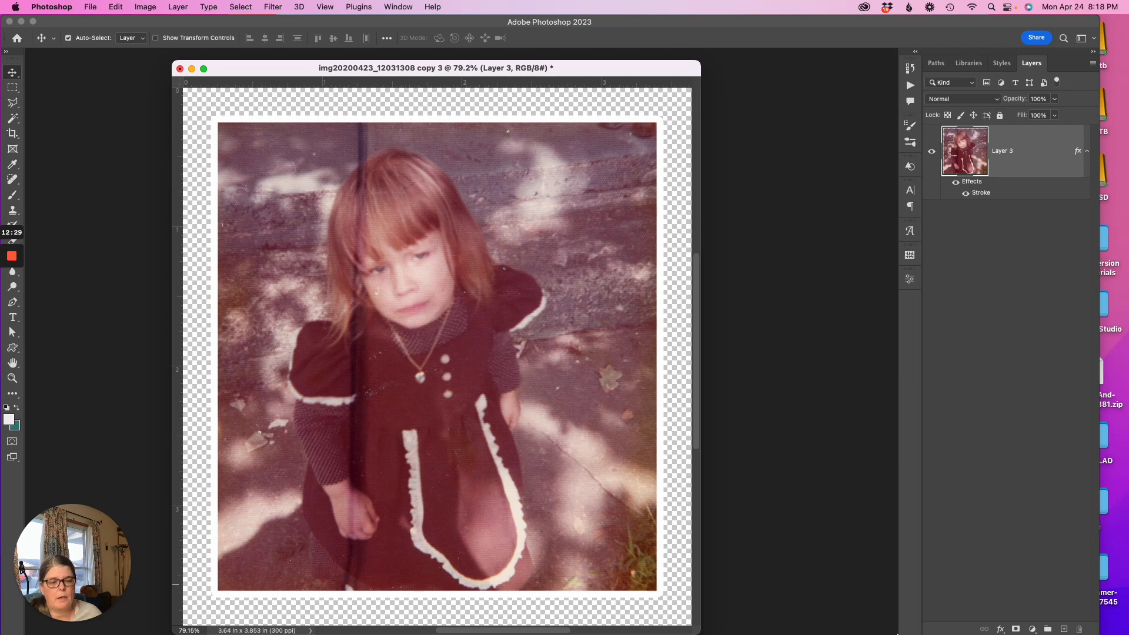
# Reopen the Untitled-1 layout and hide Layer 2 and its two copies to clear the light blue paper
pyautogui.moveTo(898, 634)
pyautogui.click(988, 609)
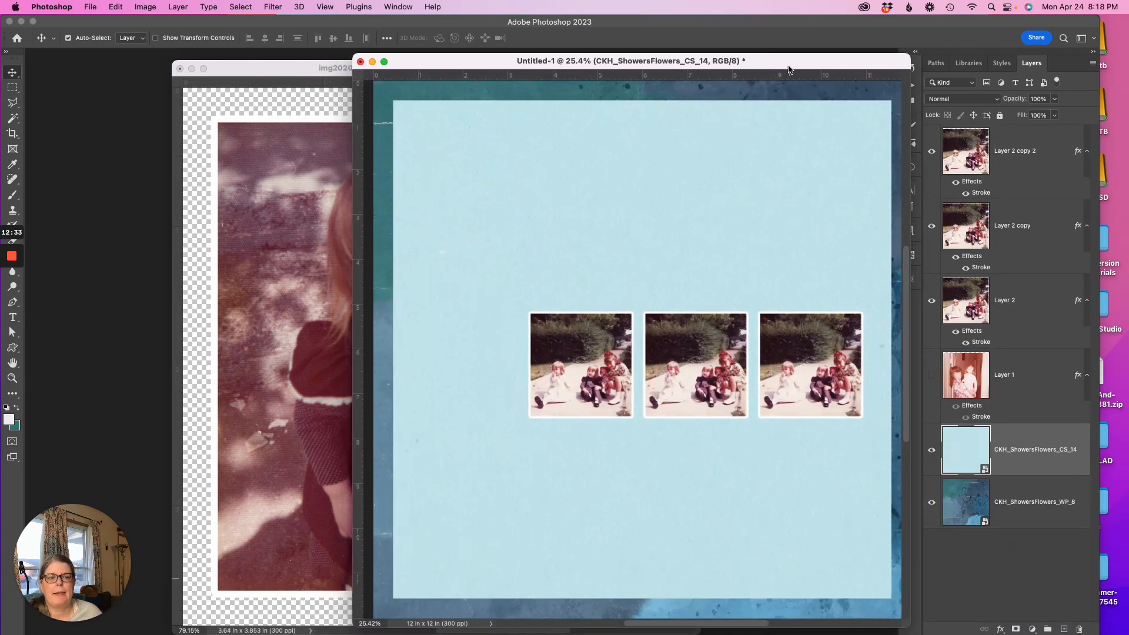
pyautogui.moveTo(932, 152); pyautogui.dragTo(927, 309)
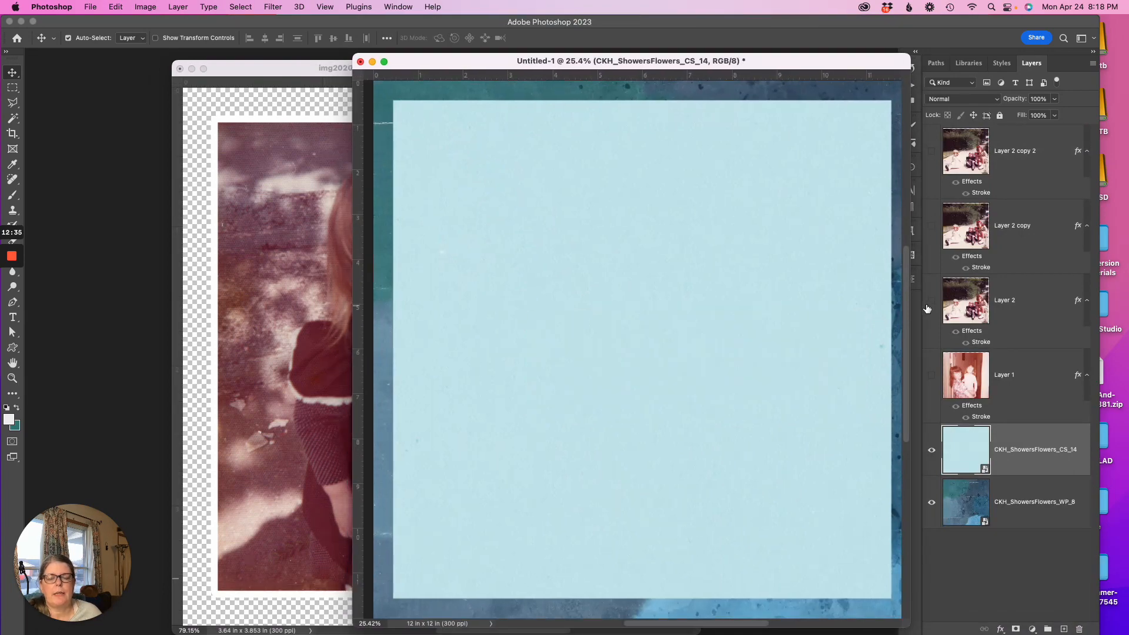
# Copy the stroked photo of the girl onto the middle of the layout's light blue paper and minimize its source document
pyautogui.click(286, 71)
pyautogui.moveTo(558, 289); pyautogui.dragTo(673, 322)
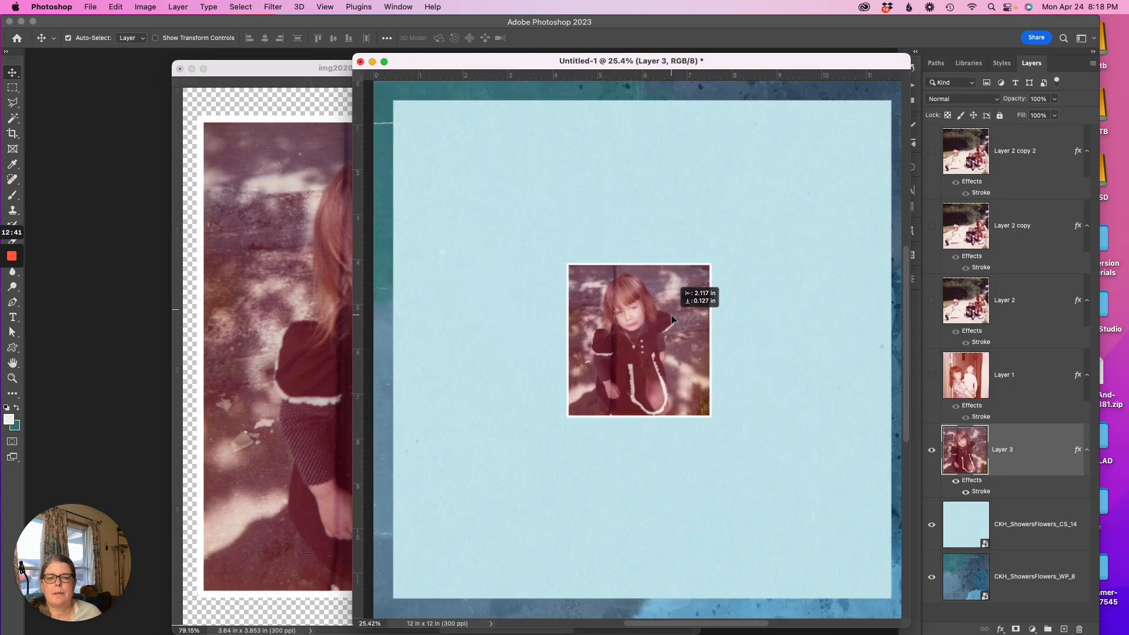
pyautogui.click(191, 70)
pyautogui.moveTo(712, 67); pyautogui.dragTo(576, 69)
pyautogui.moveTo(494, 329); pyautogui.dragTo(492, 337)
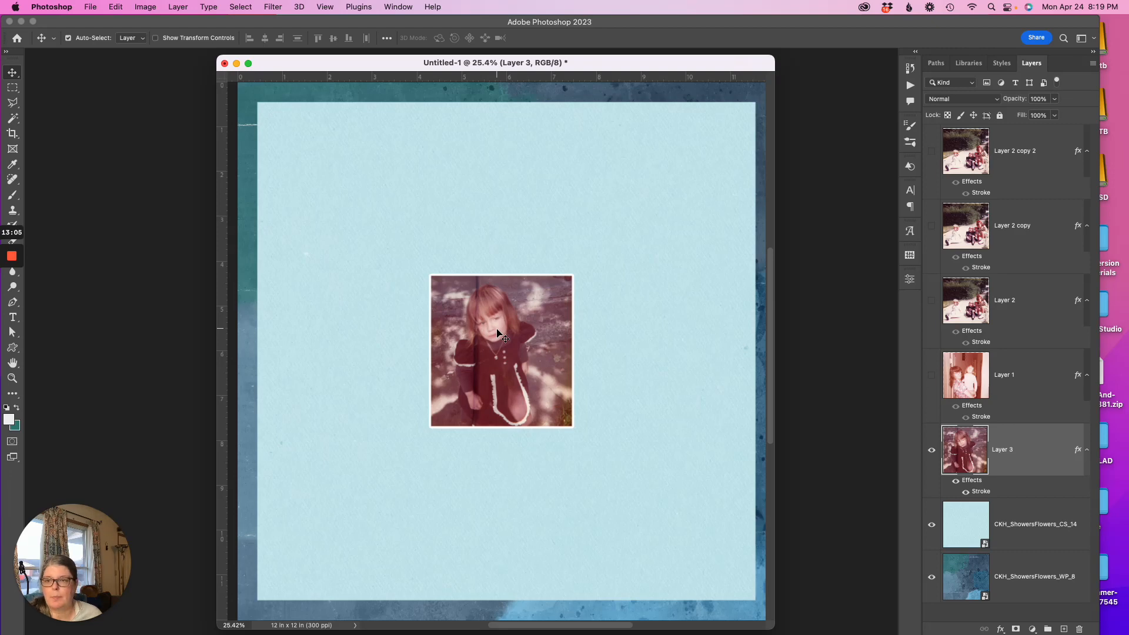
# Make a circular Elliptical Marquee selection around the girl's head and torso and copy it to a new layer
pyautogui.press('m')
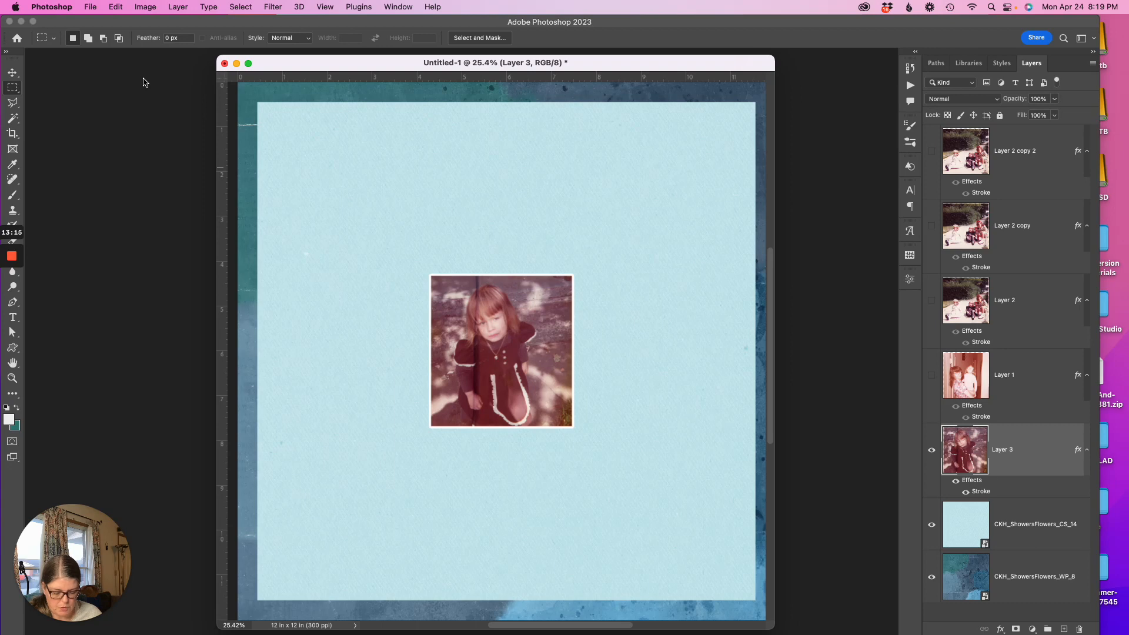
pyautogui.hotkey('shift', 'm')
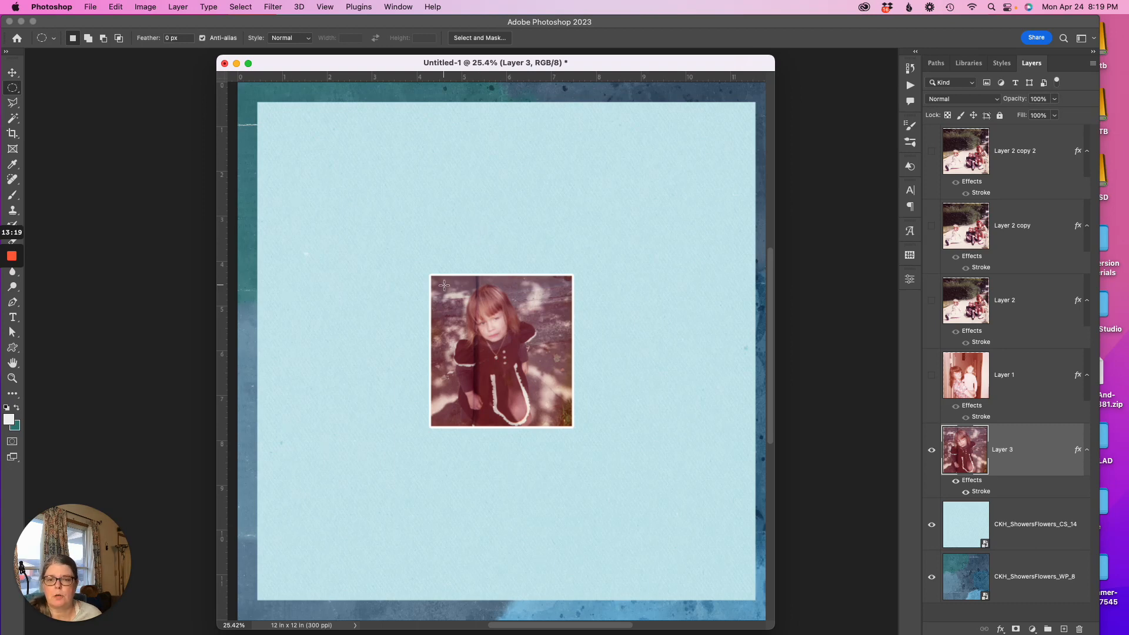
pyautogui.moveTo(438, 283); pyautogui.dragTo(558, 465)
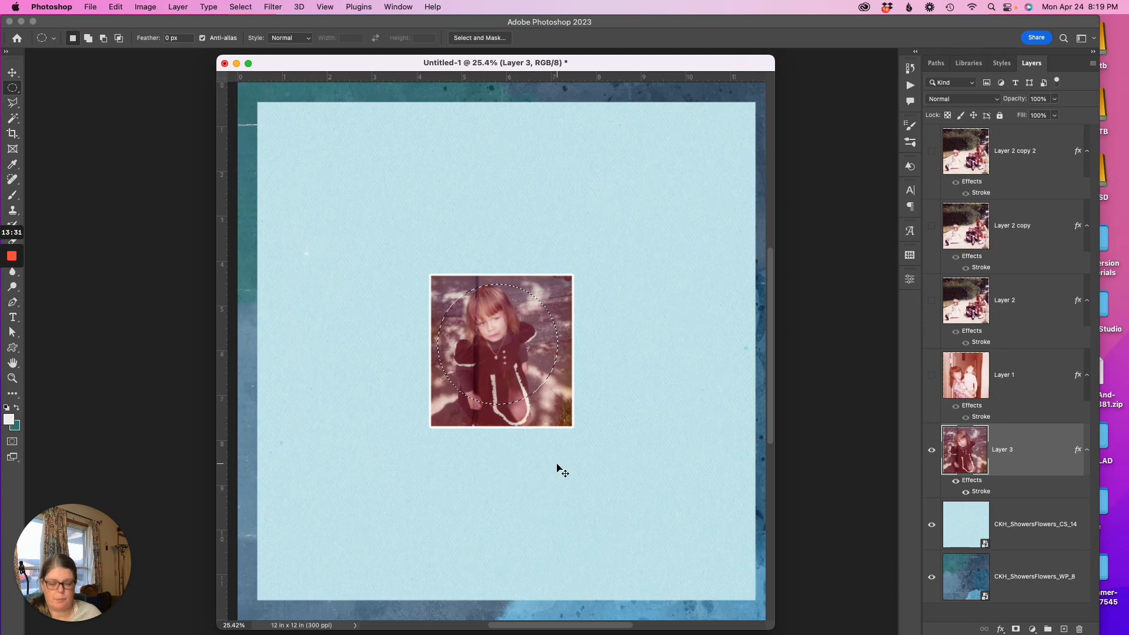
pyautogui.press('super+j')
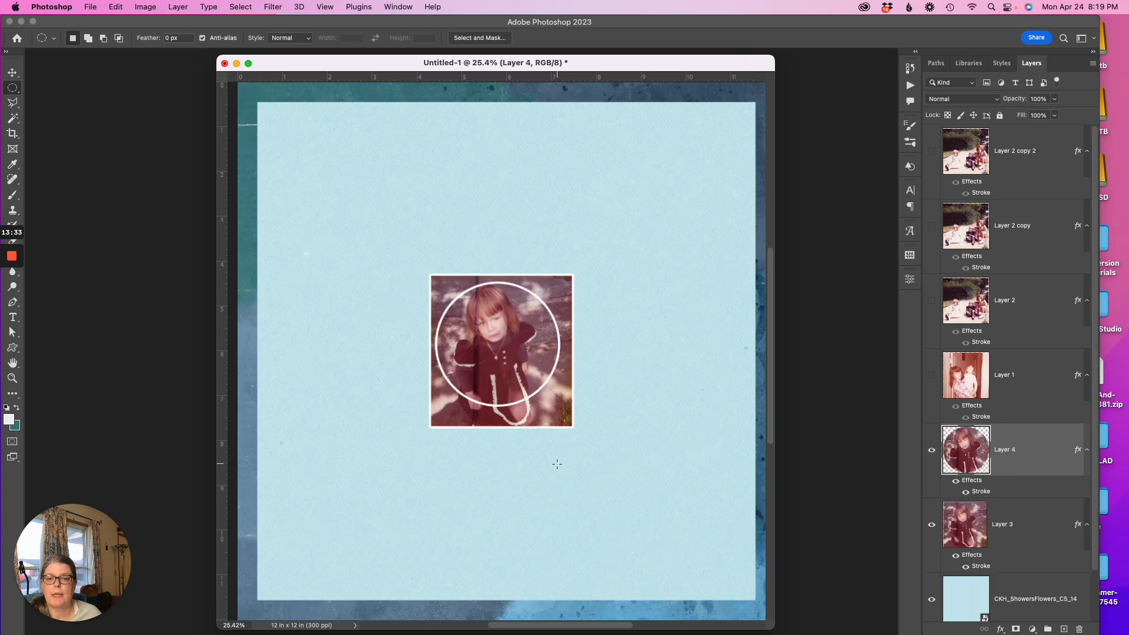
# Hide the square Layer 3 photo and move the circular photo to the upper-left area of the light blue paper
pyautogui.click(931, 525)
pyautogui.press('v')
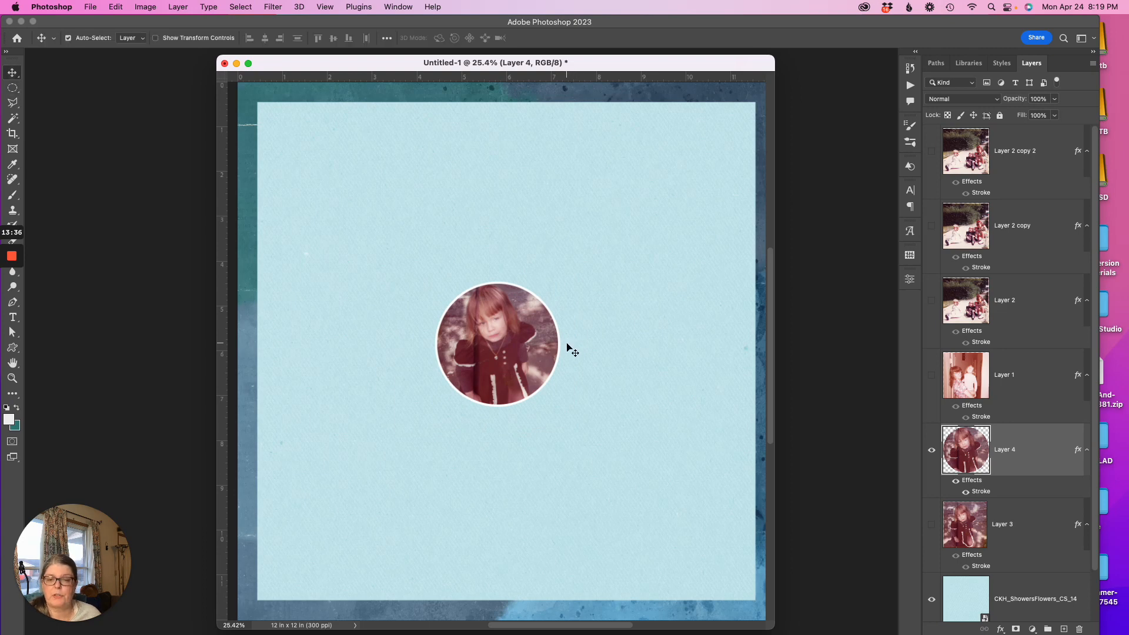
pyautogui.moveTo(518, 340); pyautogui.dragTo(447, 242)
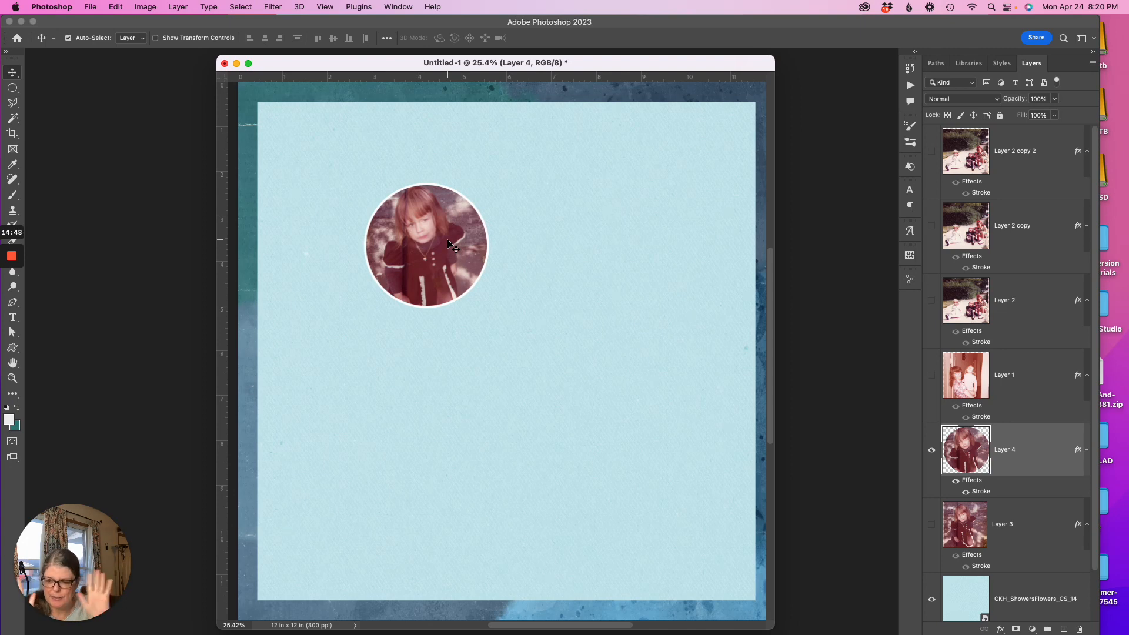
pyautogui.moveTo(15, 259)
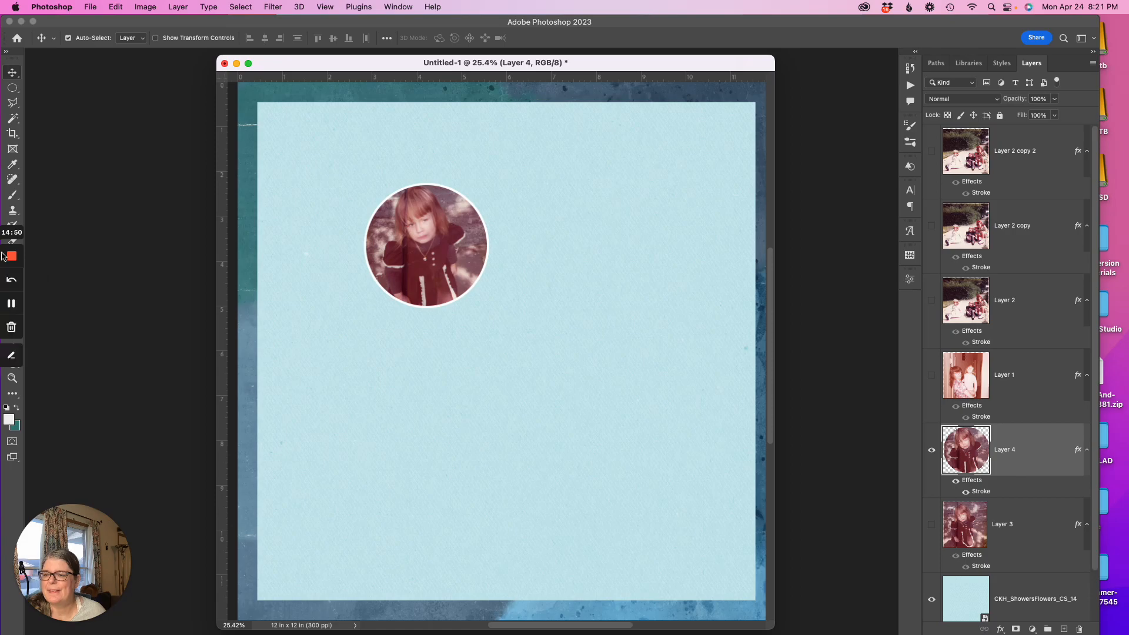